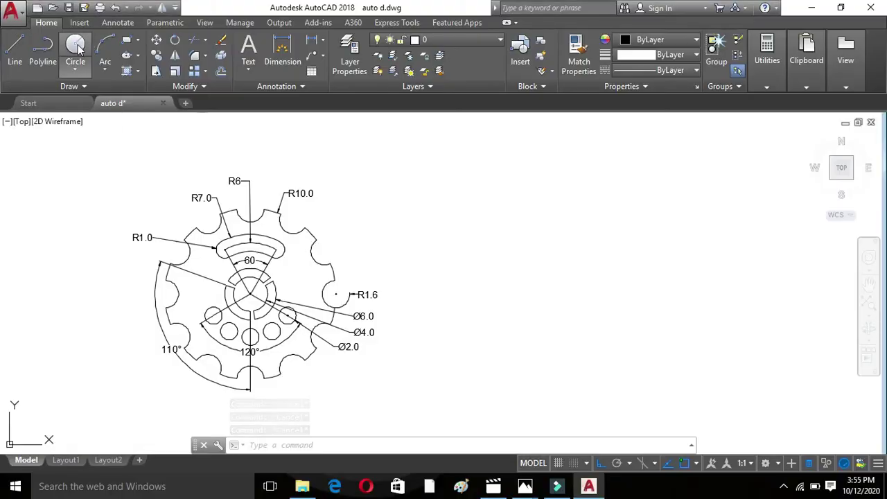
Draw a 4-diameter circle to the right of the reference gear
left_click(76, 46)
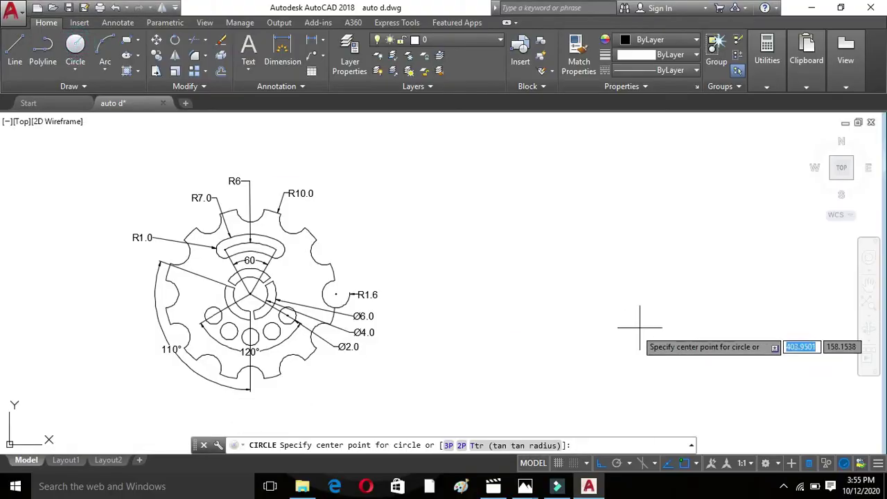
left_click(593, 296)
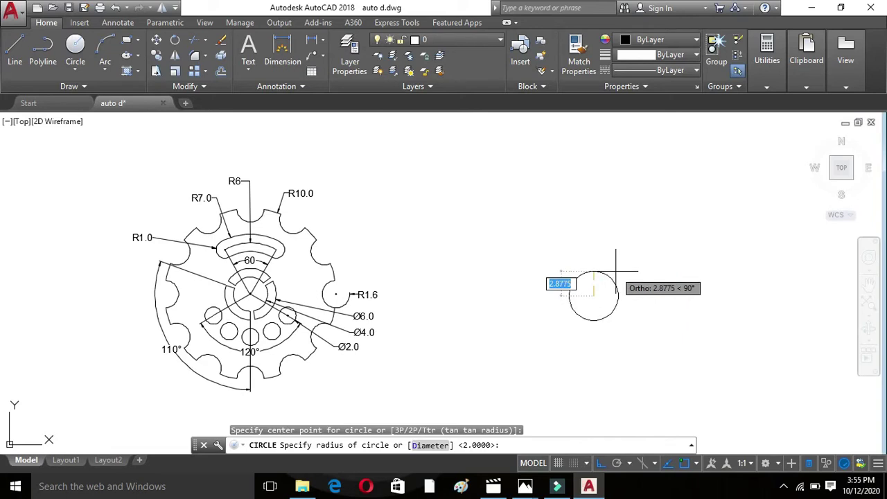
left_click(420, 447)
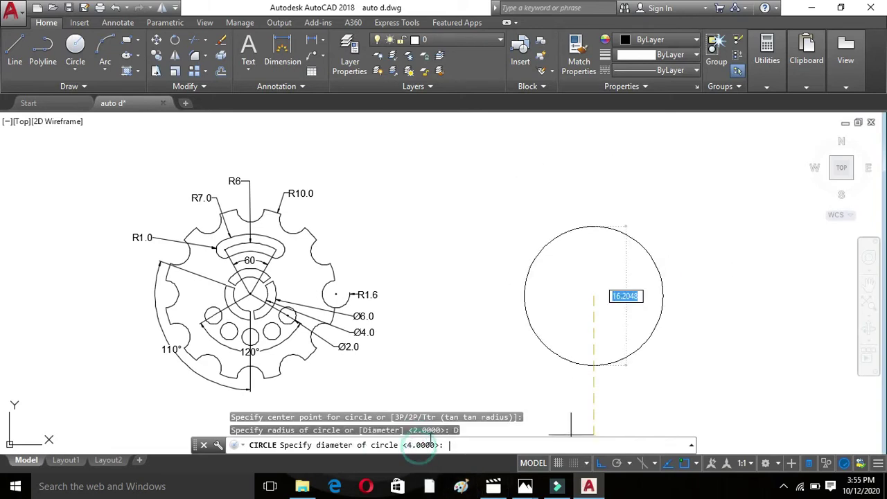
type("4")
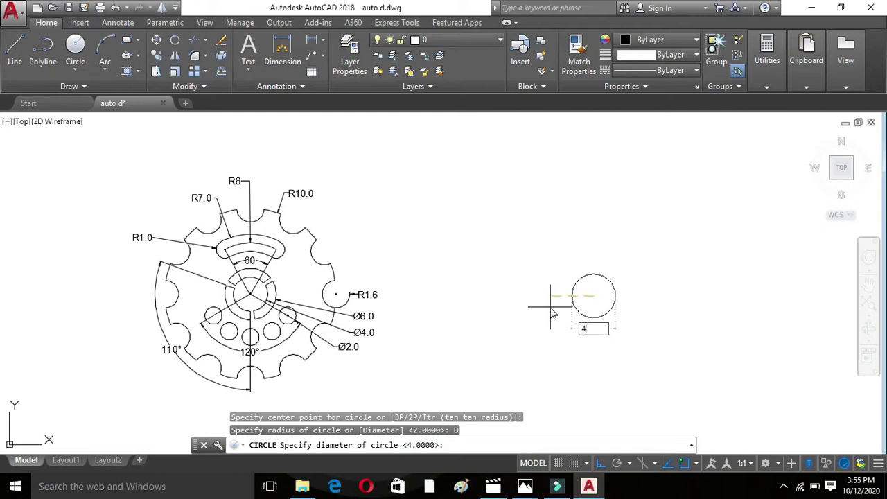
key("Return")
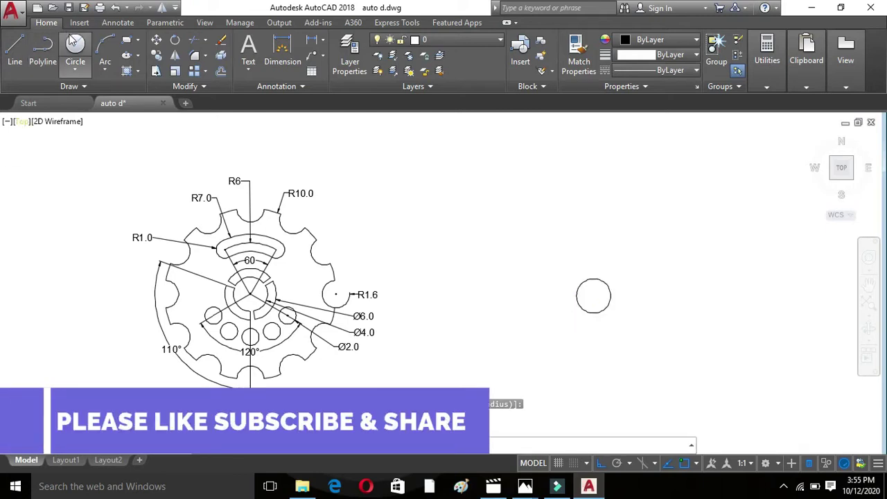
Draw a concentric 6-diameter circle from the same centre
left_click(75, 43)
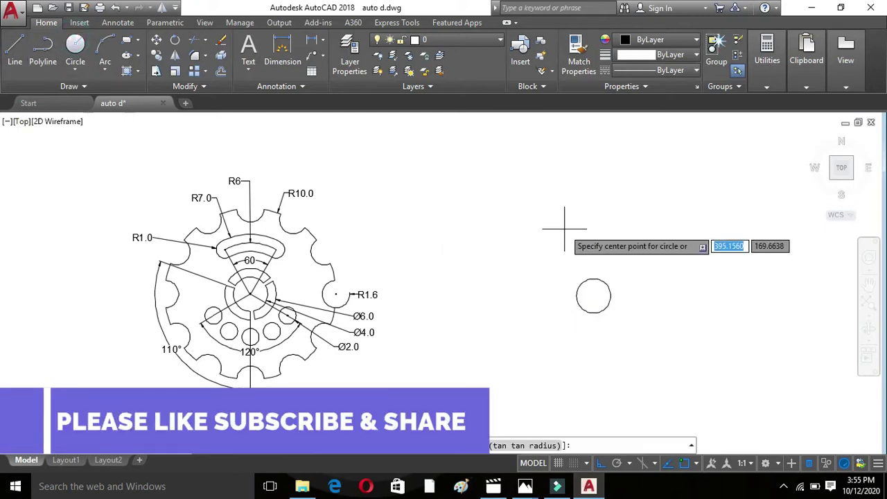
left_click(593, 296)
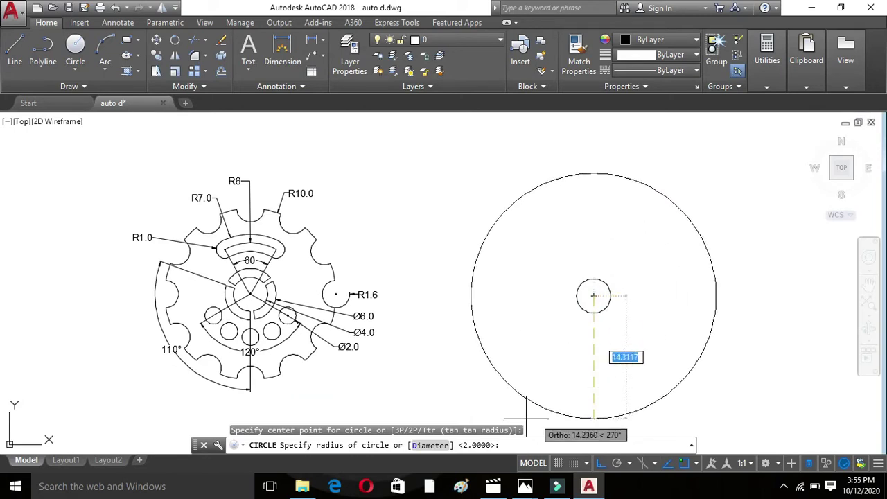
left_click(426, 446)
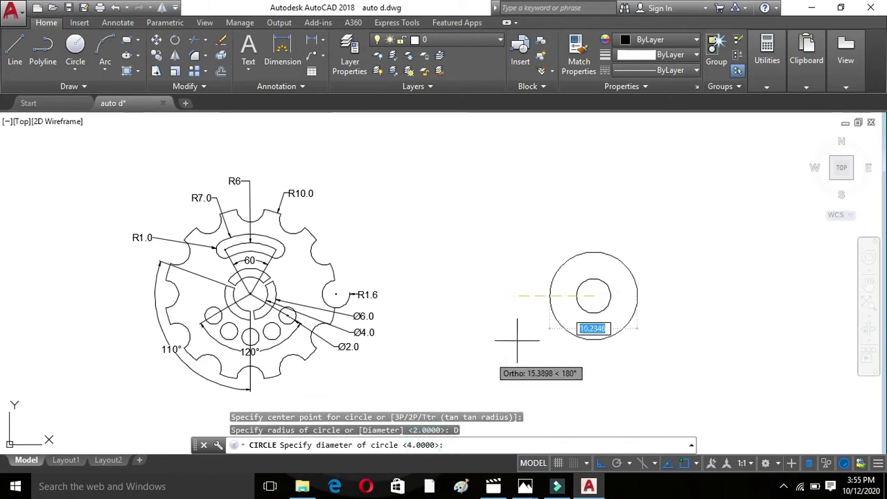
type("6")
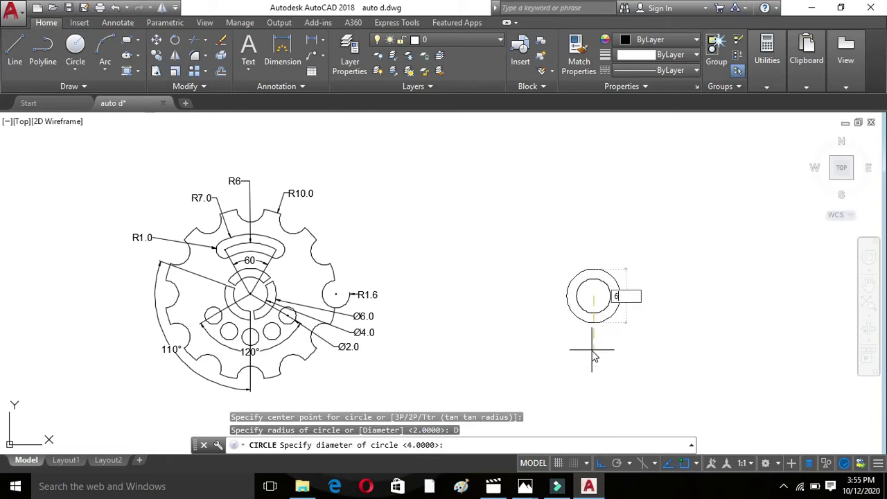
key("Return")
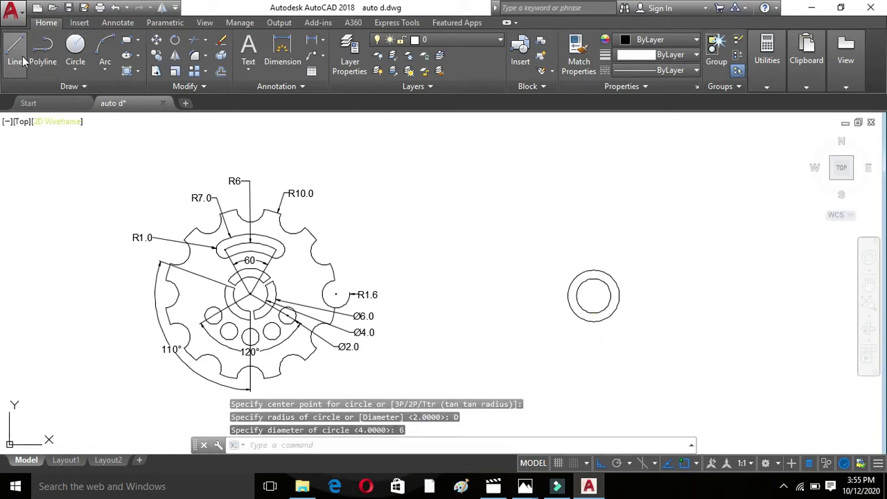
Draw a vertical line straight down from the circles' centre
left_click(15, 48)
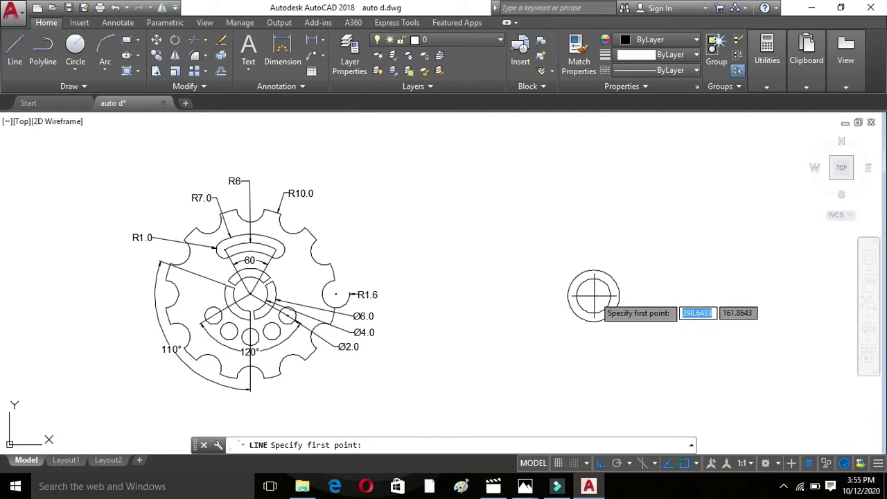
scroll(594, 295, "down", 2)
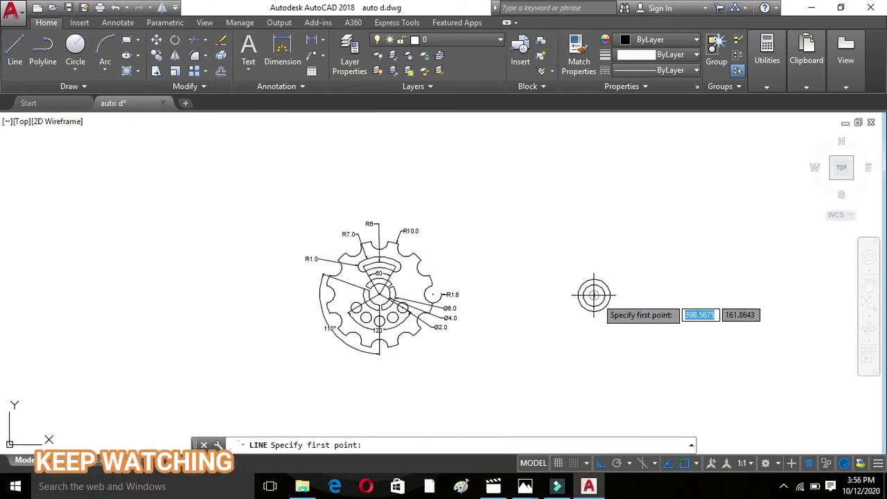
left_click(594, 295)
scroll(594, 296, "up", 4)
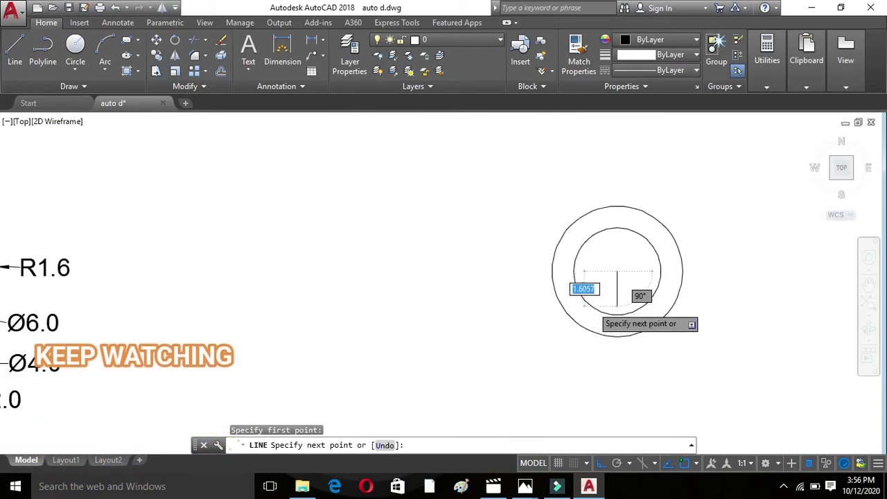
scroll(608, 308, "down", 3)
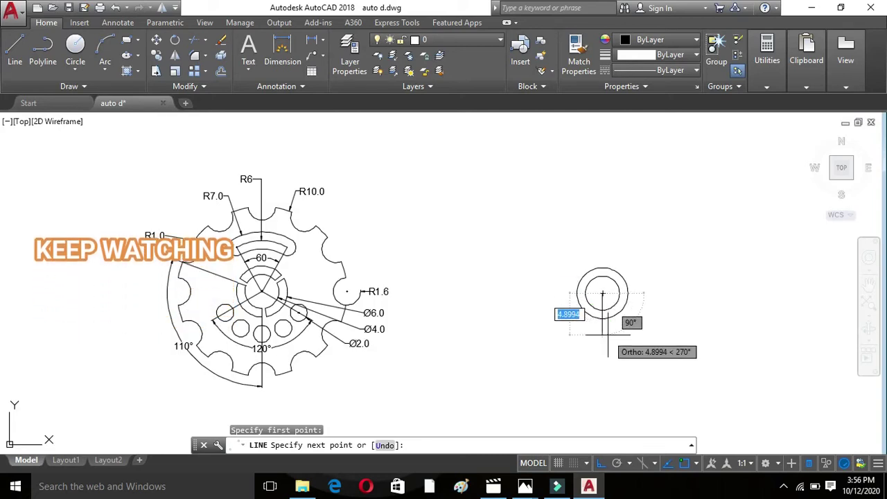
left_click(608, 334)
key("Escape")
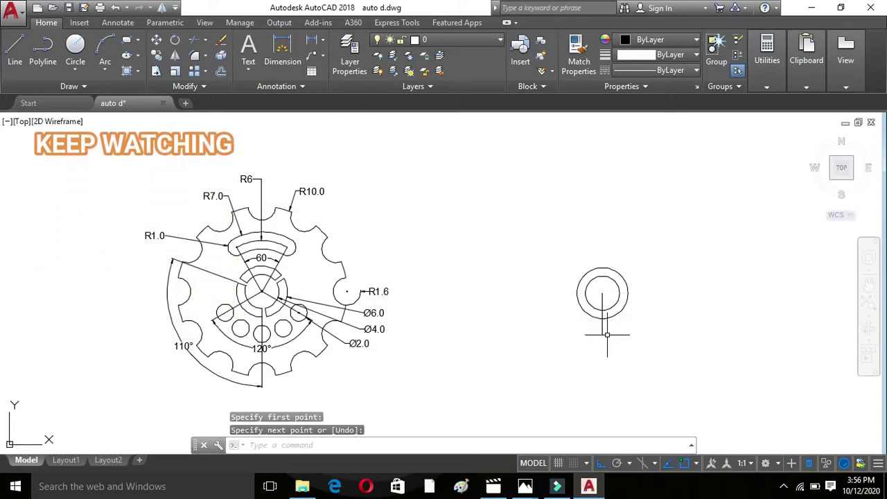
With Ortho off, draw a 6-unit line from the centre at 160°
key("Return")
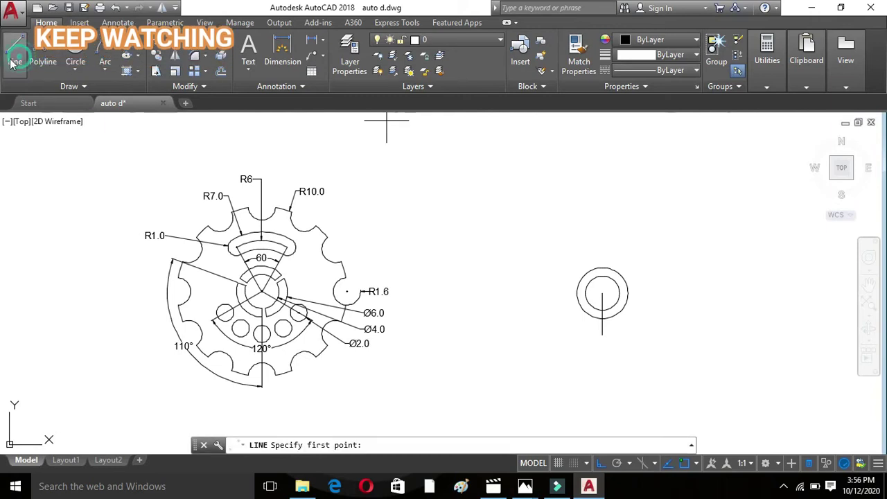
left_click(602, 291)
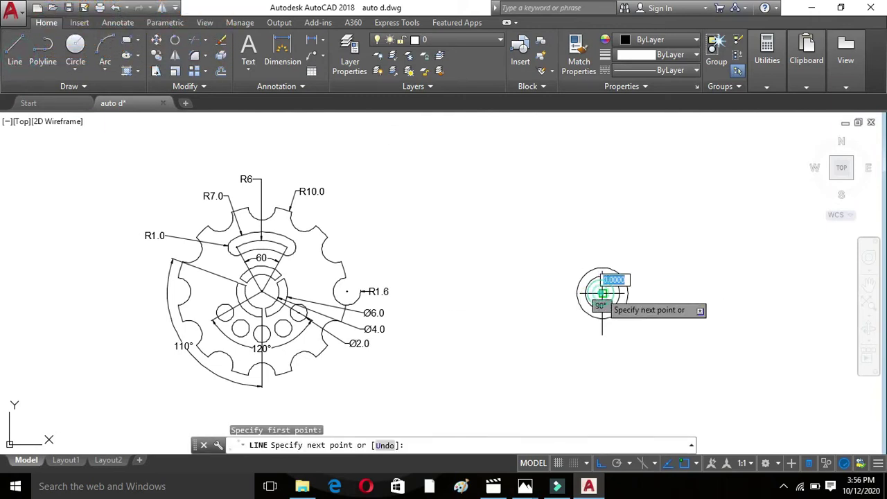
left_click(601, 464)
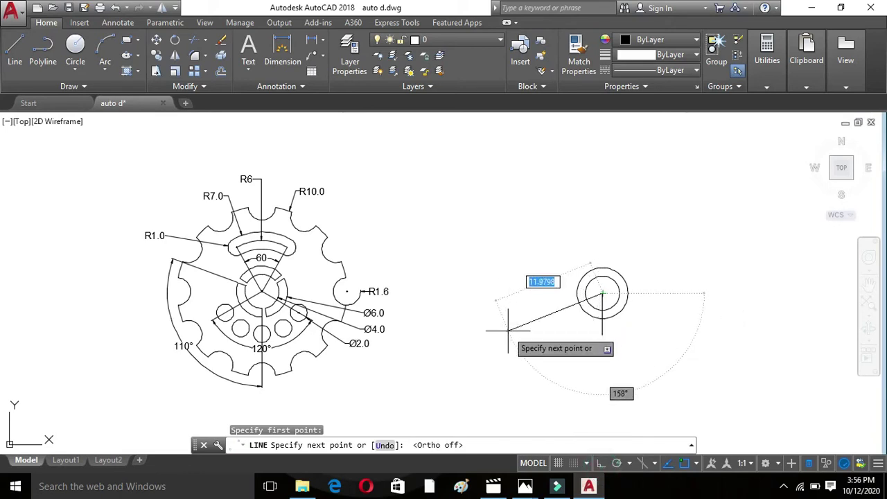
type("@6")
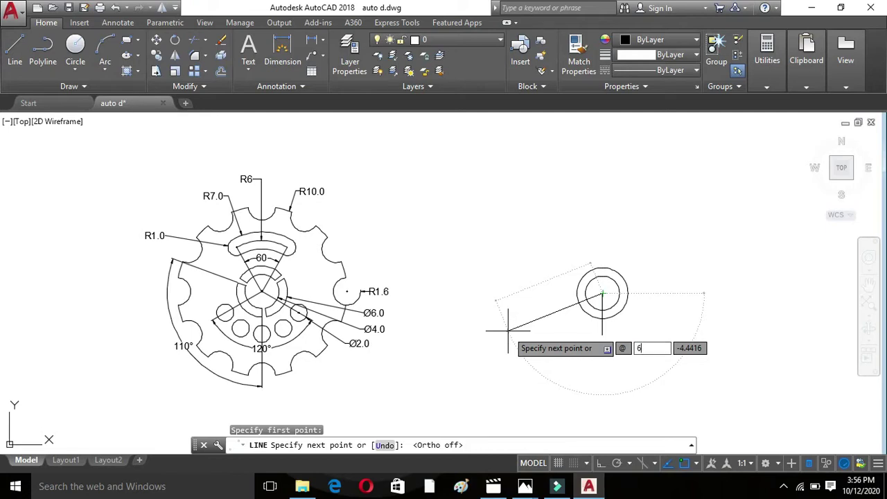
type("<")
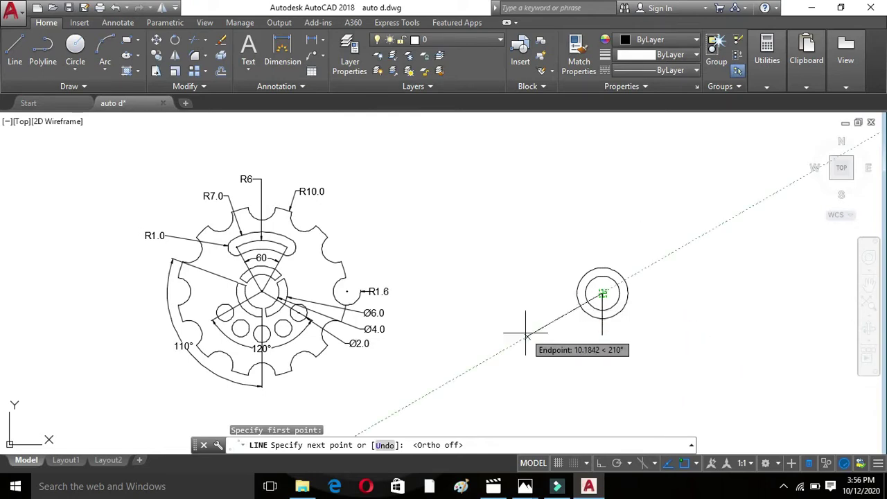
type("6")
key("Tab")
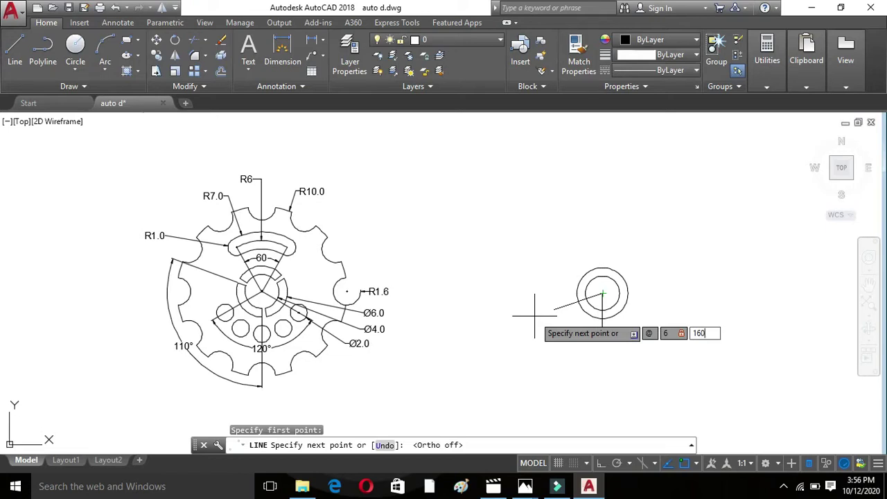
key("Return")
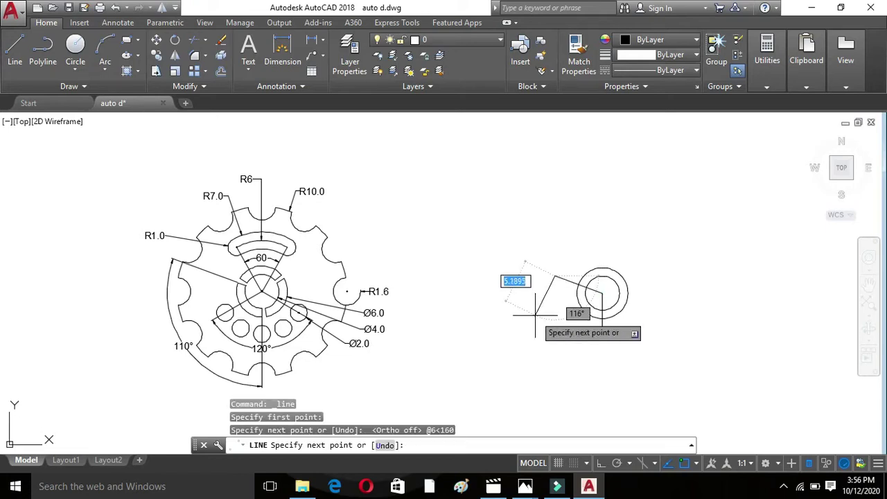
key("Escape")
key("Escape")
key("Escape")
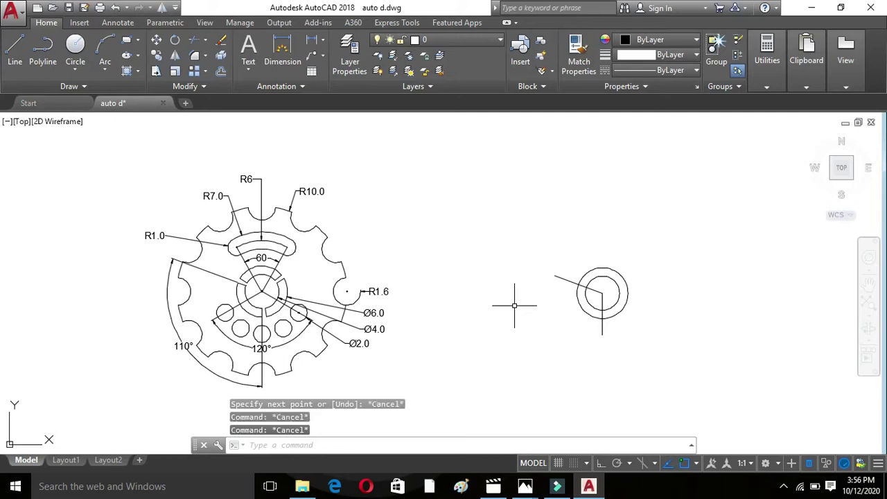
key("Escape")
type("T")
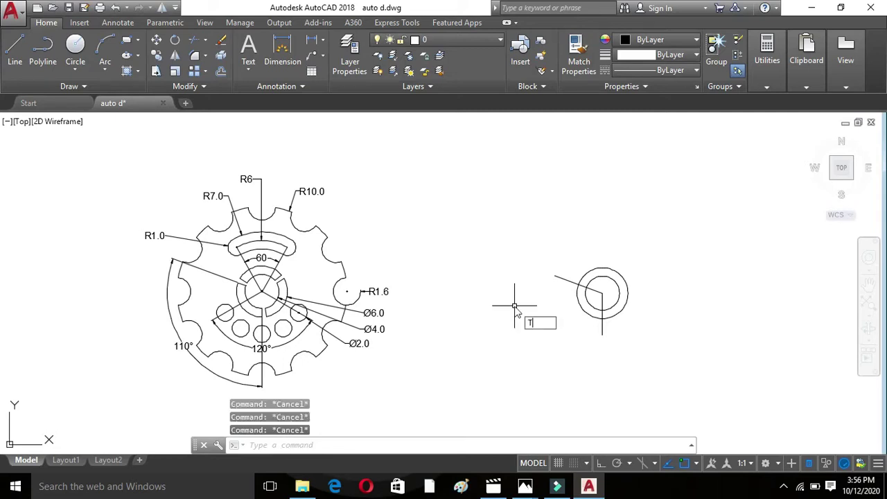
Trim the circles' right halves plus the slanted and vertical lines, leaving the small arc
type("RR")
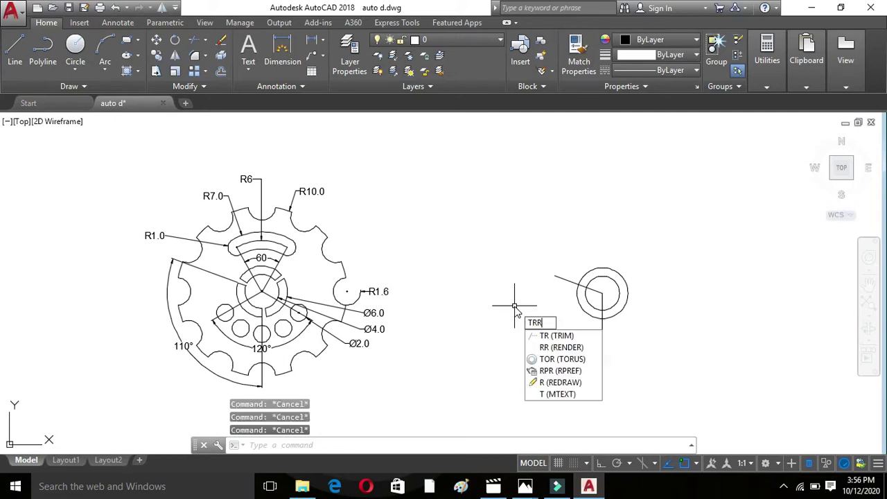
key("BackSpace")
key("Return")
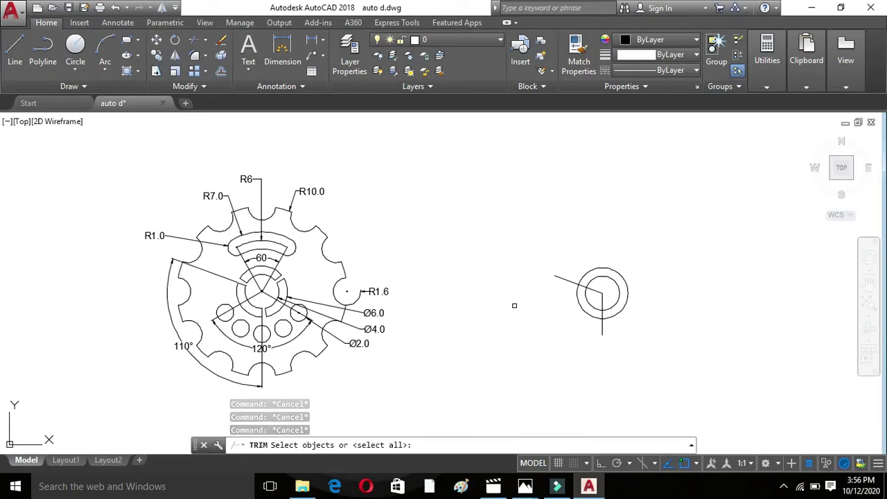
key("Return")
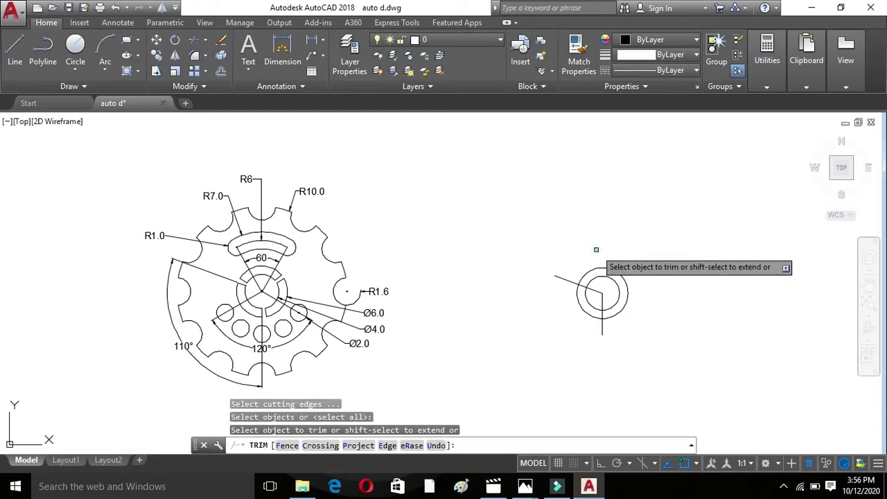
left_click(595, 247)
left_click(622, 287)
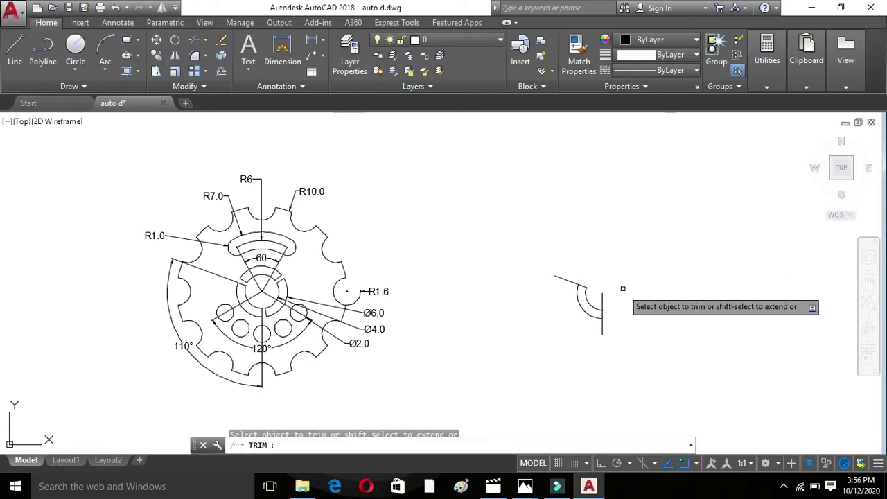
left_click(566, 280)
left_click(602, 300)
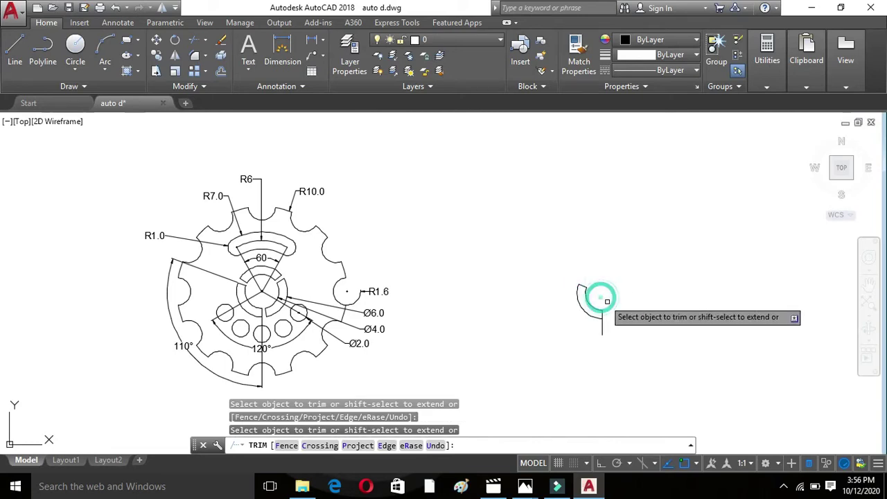
left_click(602, 328)
key("Escape")
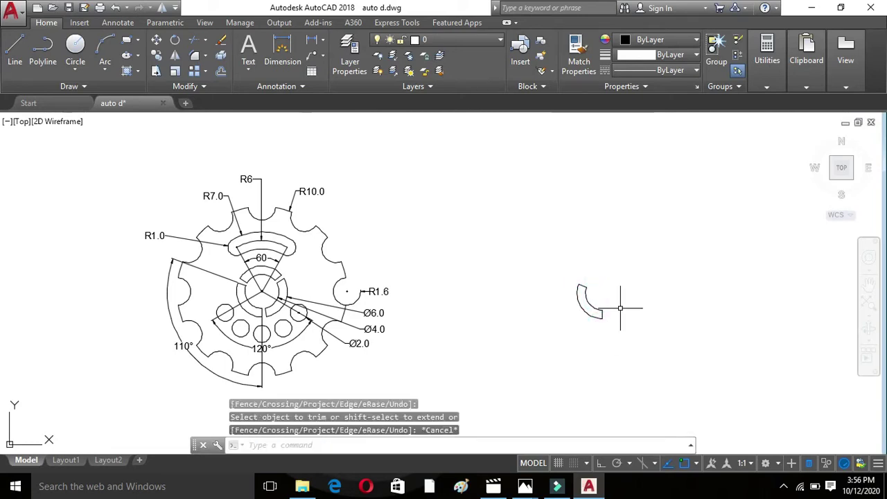
key("Escape")
key("Escape")
key("Escape")
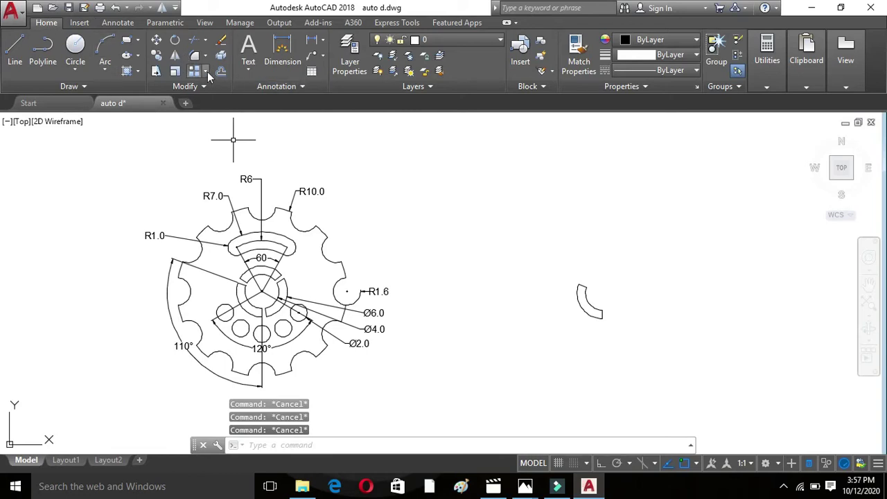
Polar-array the small arc into 3 items, 120° apart, around its centre
left_click(205, 72)
left_click(200, 142)
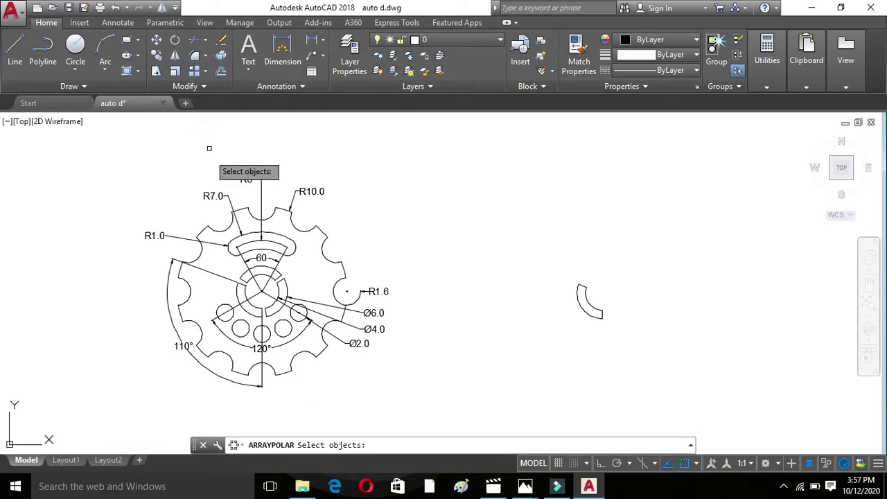
mouse_move(556, 269)
left_mouse_down()
mouse_move(612, 346)
mouse_move(639, 303)
left_mouse_up()
key("Return")
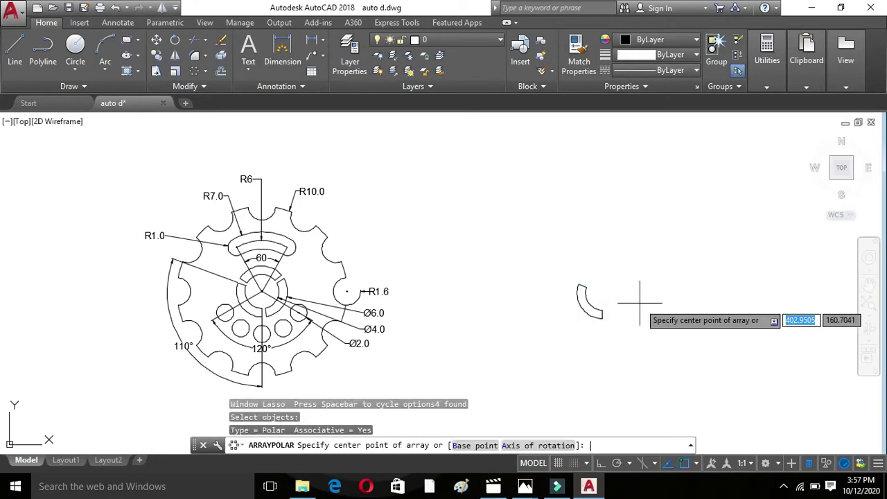
left_click(603, 293)
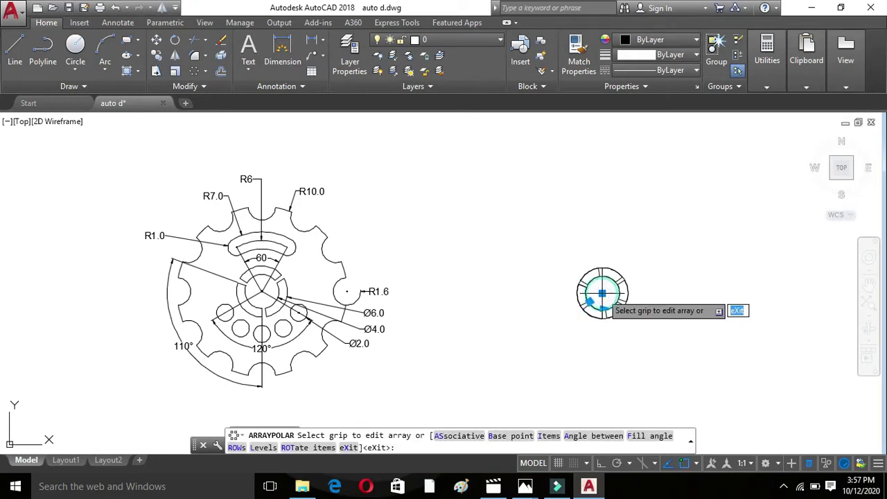
left_click(549, 436)
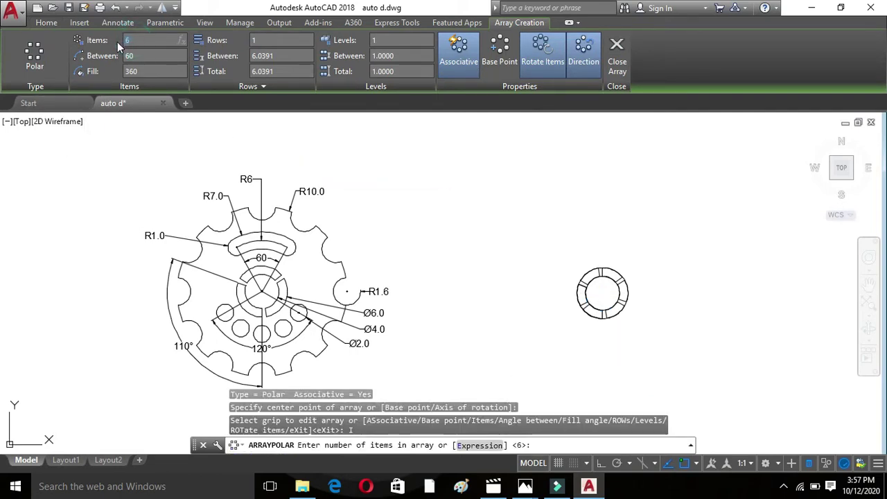
type("3")
key("Return")
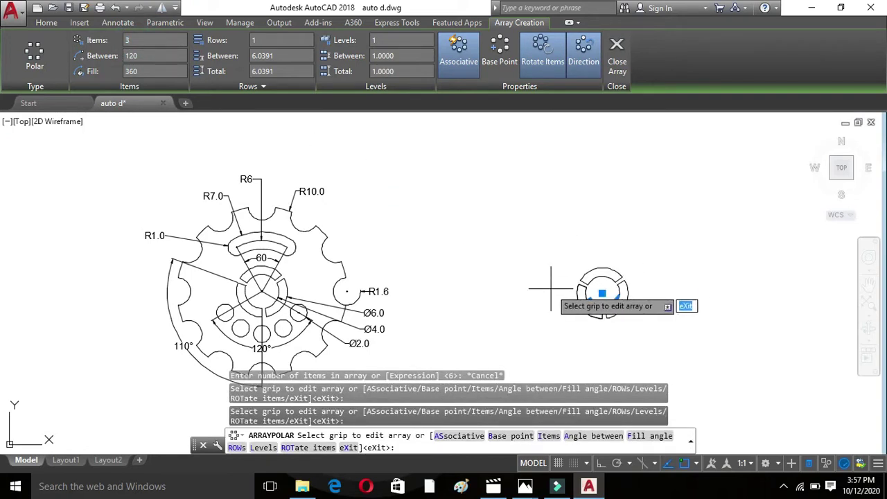
key("Escape")
key("Escape")
key("Escape")
key("Escape")
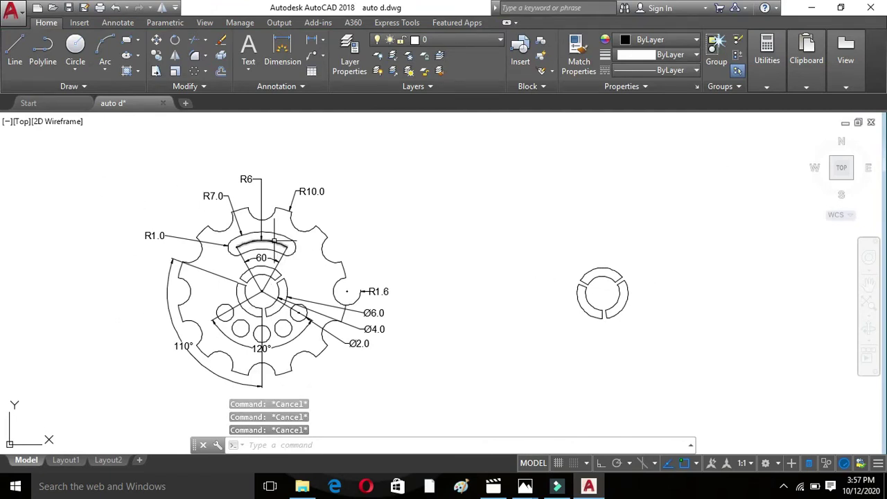
Draw circles of radius 6, 7 and 5 centred on the ring centre
left_click(77, 48)
left_click(602, 294)
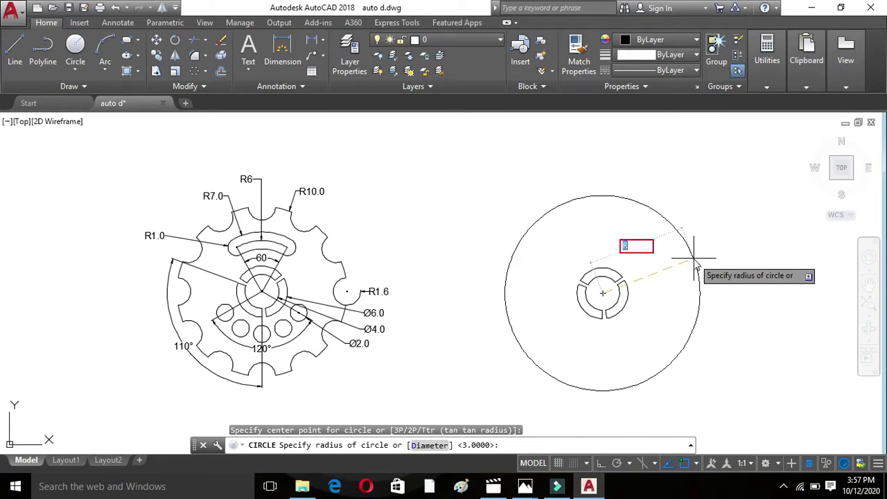
key("Escape")
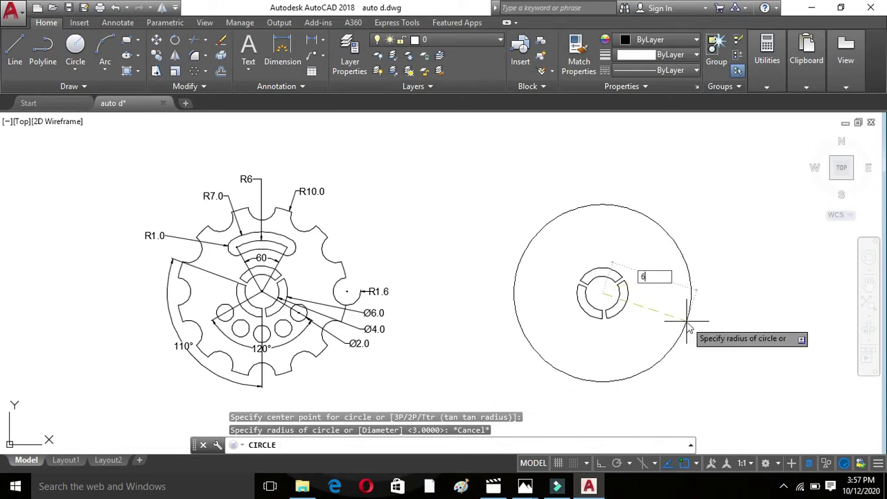
key("Return")
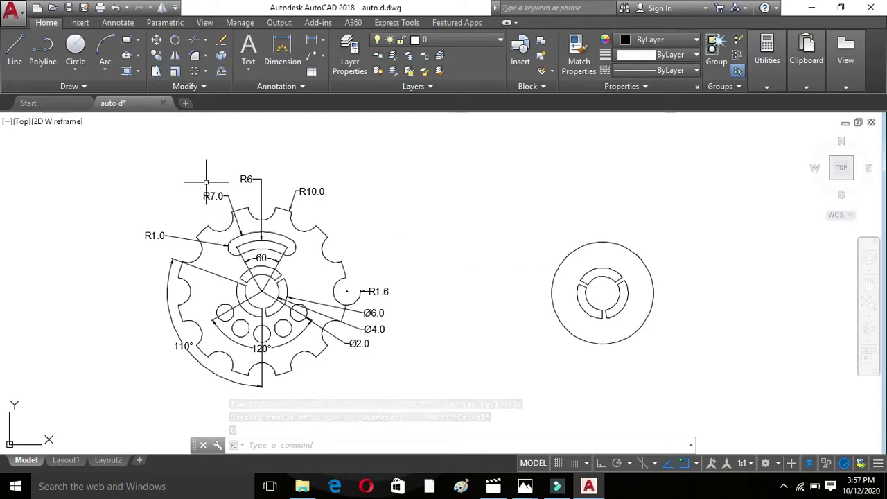
left_click(73, 54)
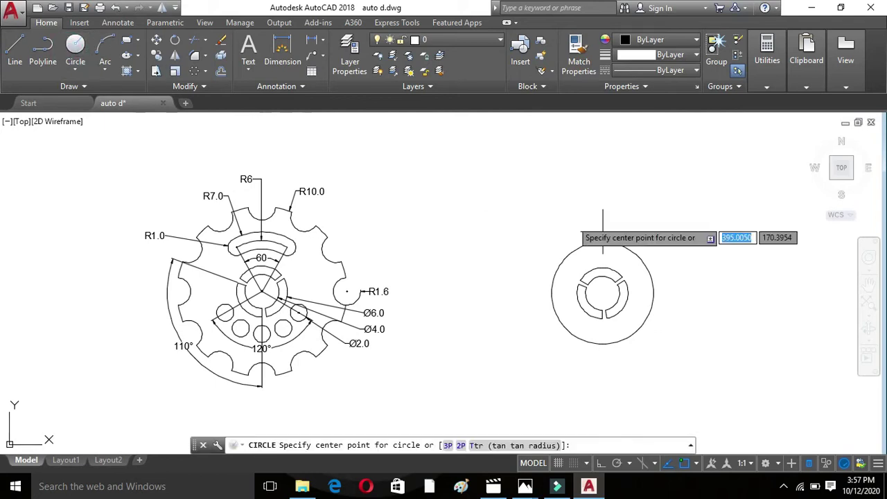
left_click(602, 293)
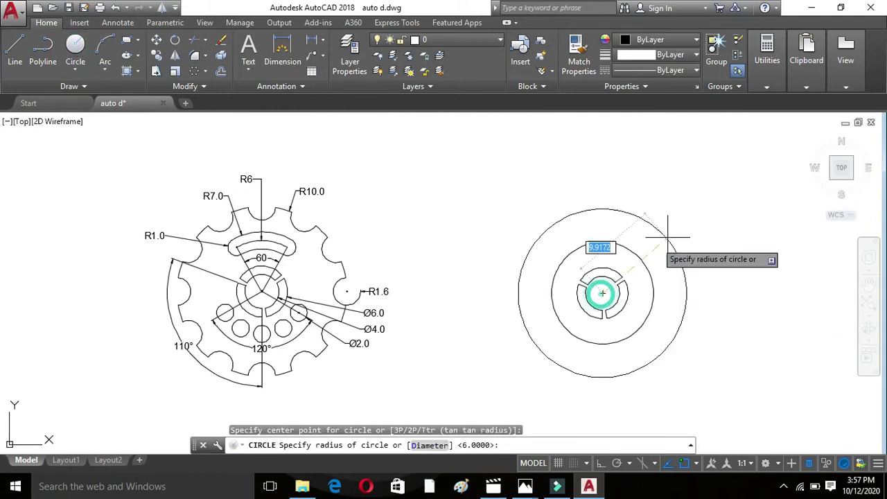
type("7")
key("Return")
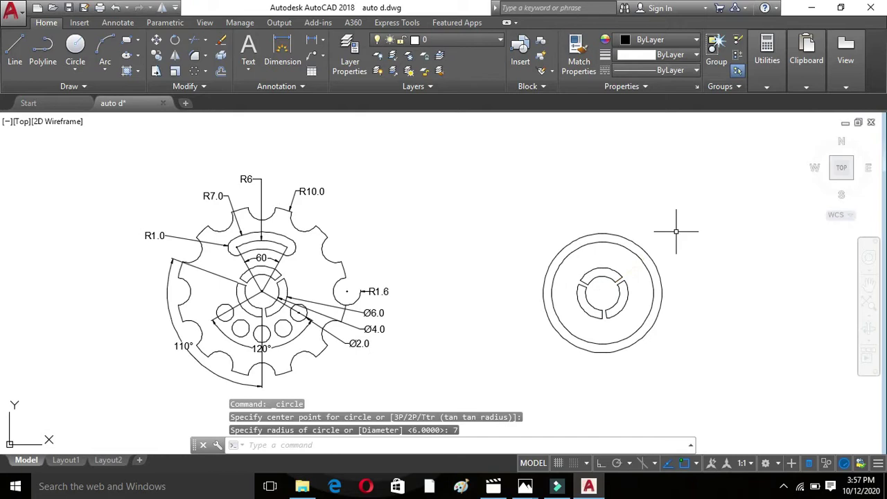
left_click(76, 45)
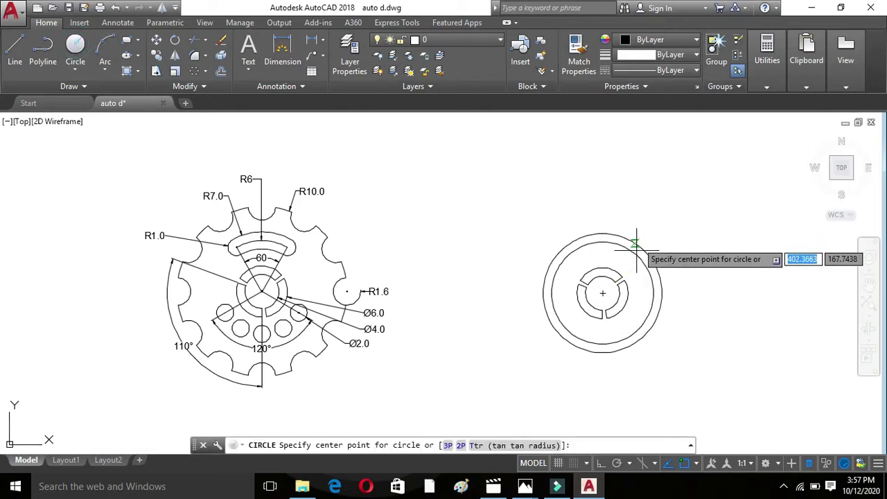
left_click(602, 292)
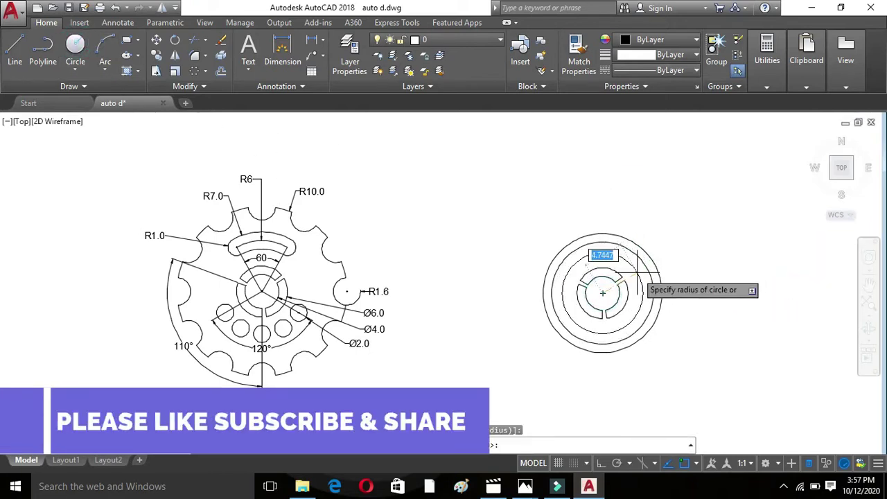
key("Return")
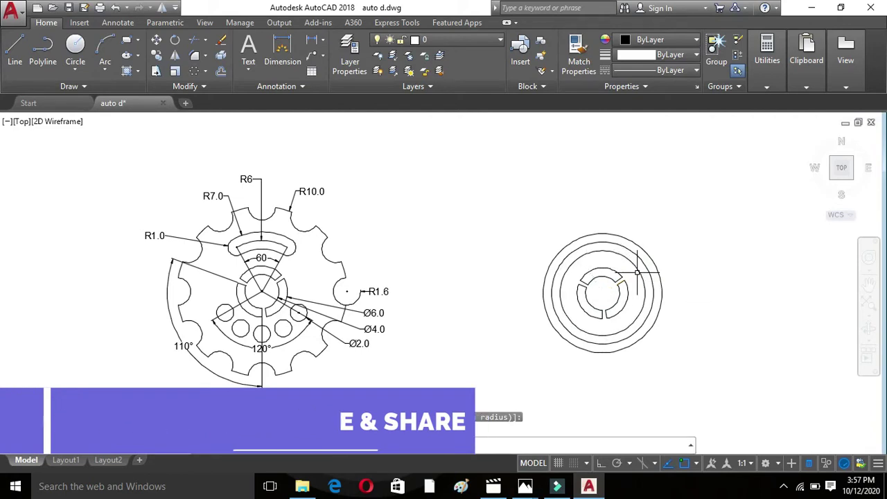
key("Escape")
key("Escape")
key("Escape")
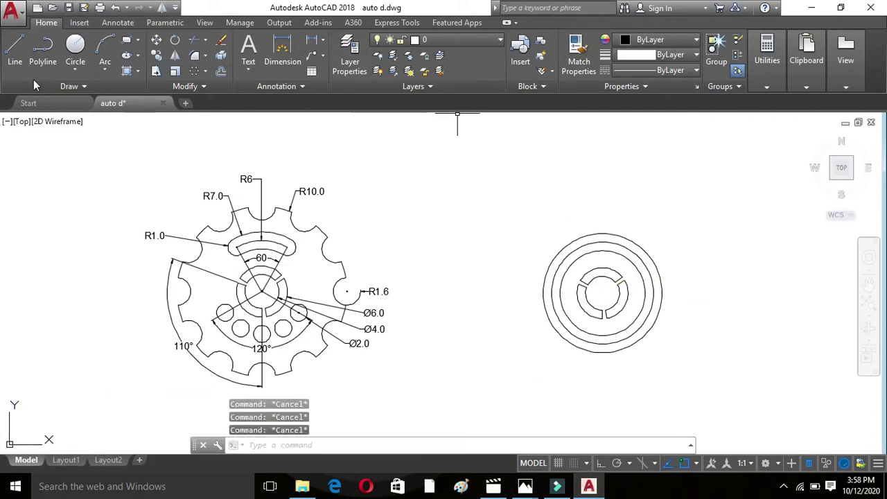
Draw a 6-unit line from the ring centre at 60°
left_click(14, 50)
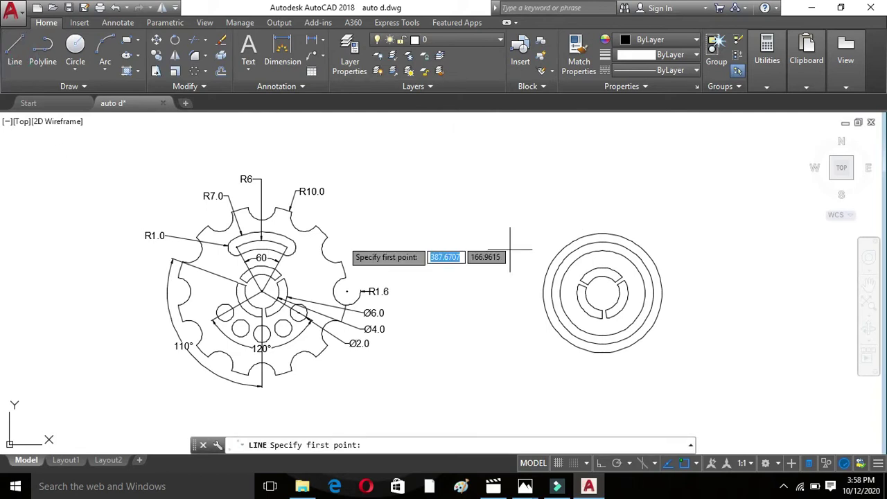
left_click(603, 293)
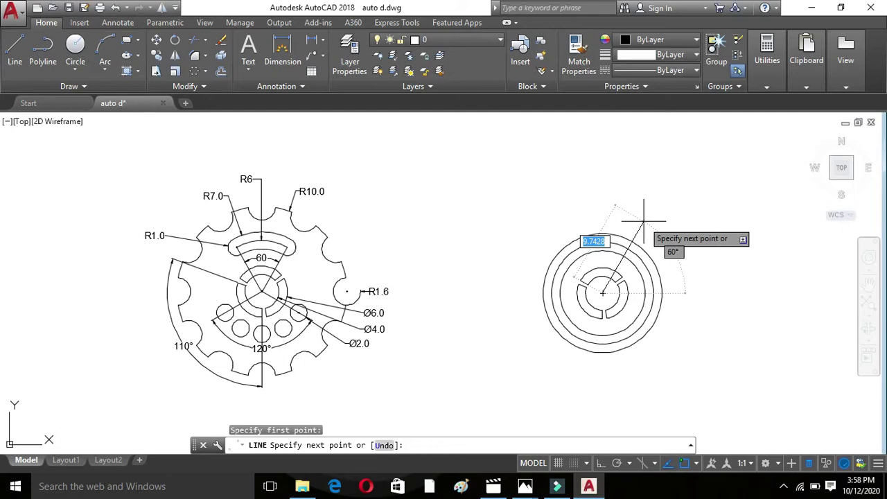
key("comma")
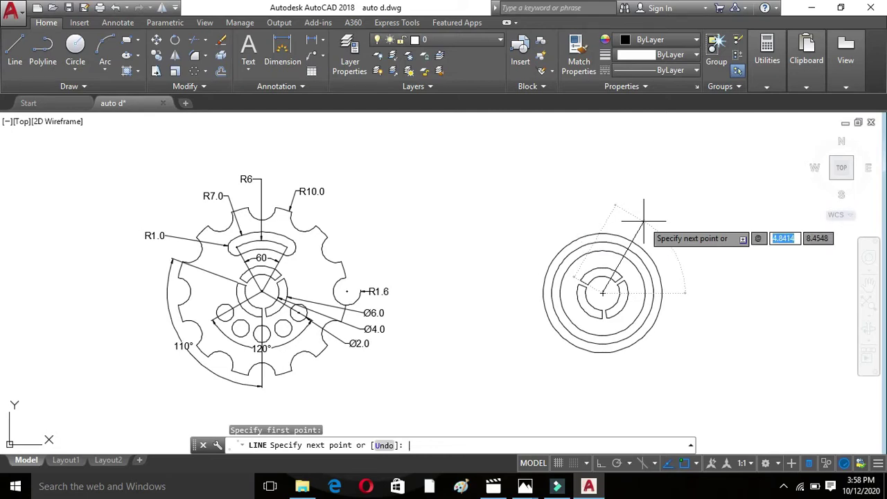
type("6")
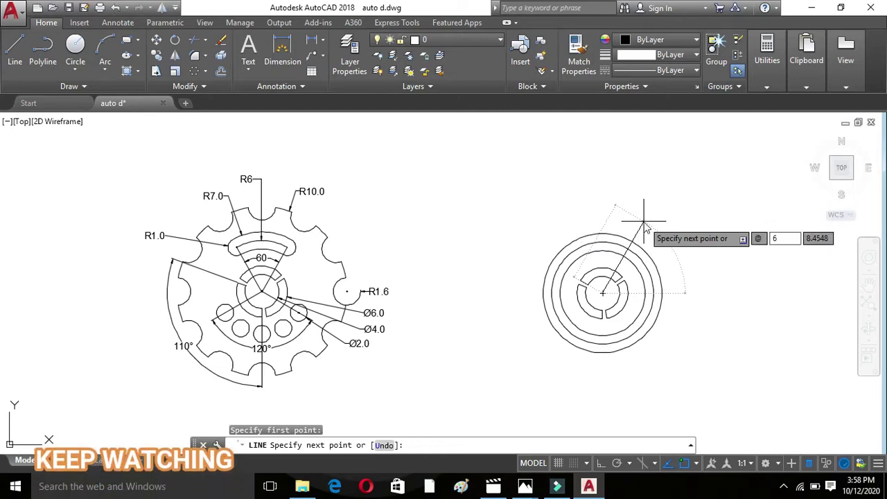
type("<")
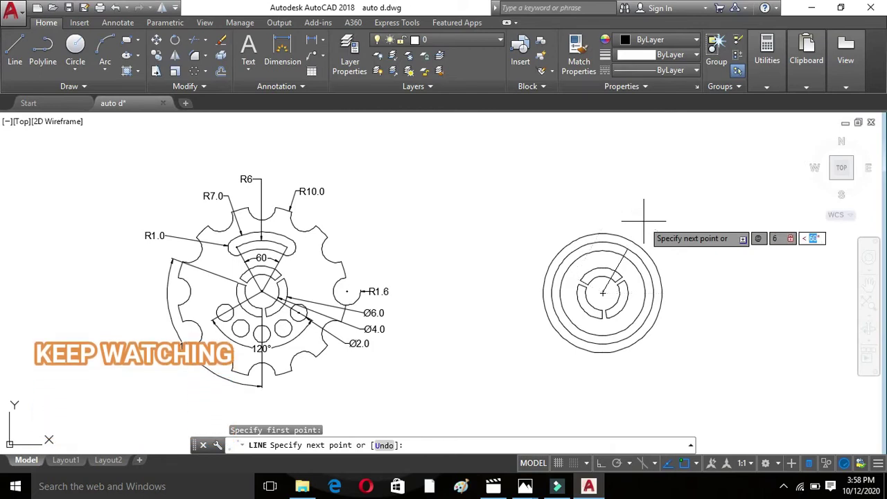
type("60")
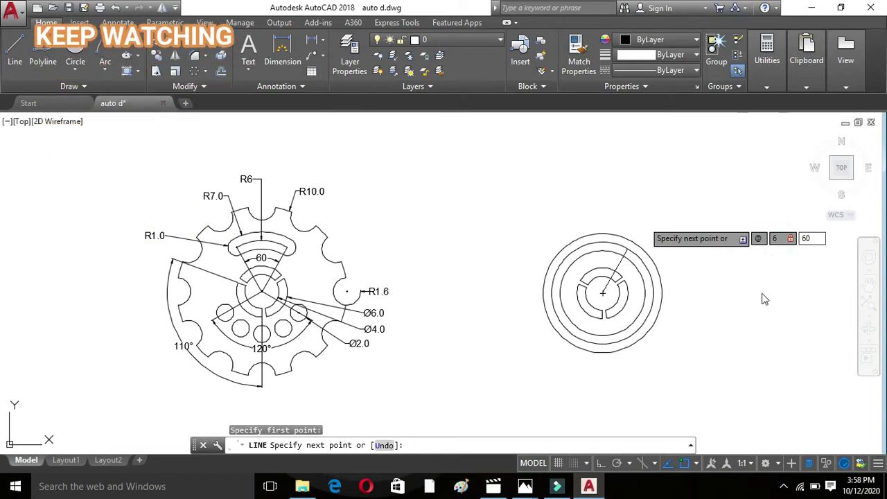
key("Return")
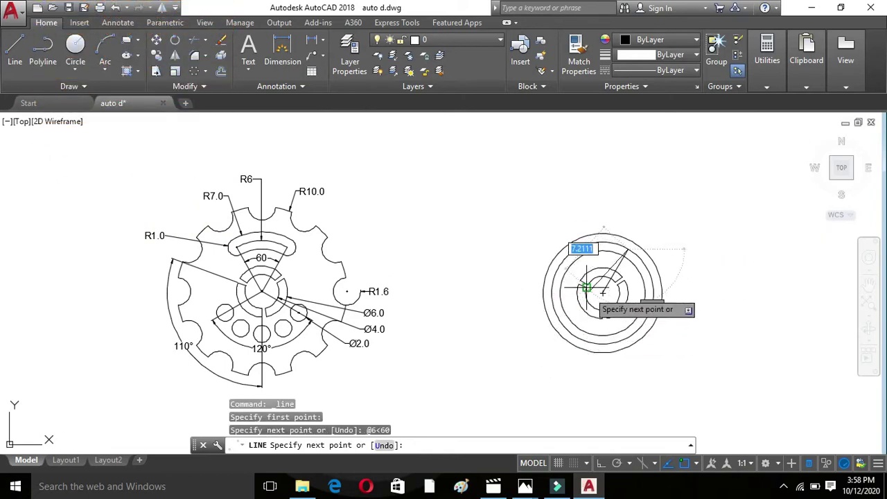
key("Escape")
key("Escape")
key("Escape")
key("Escape")
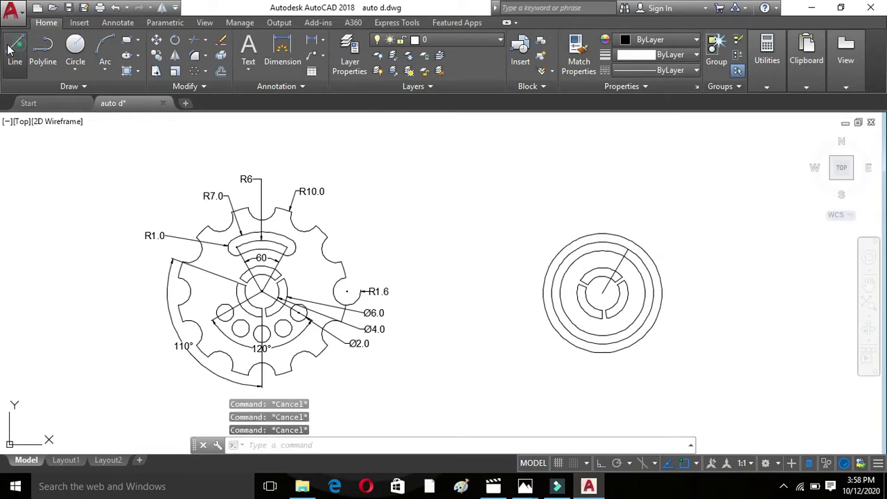
Draw a second 6-unit line from the centre at 120°
left_click(15, 48)
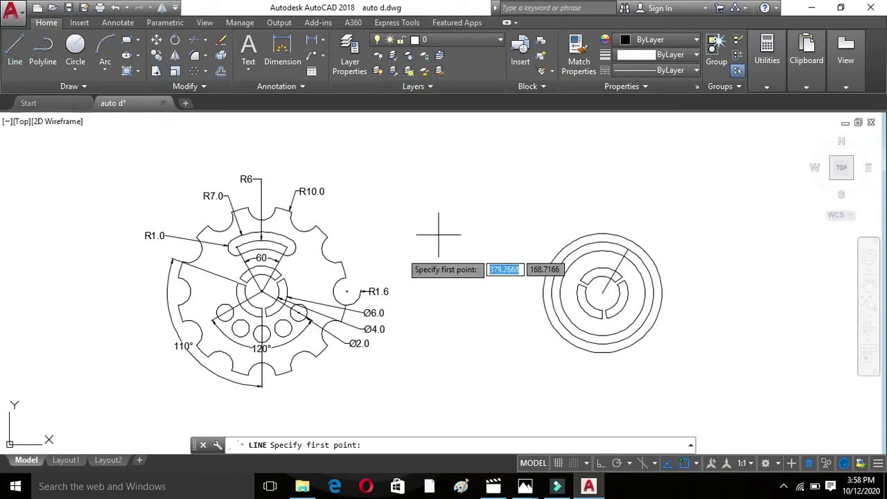
left_click(602, 292)
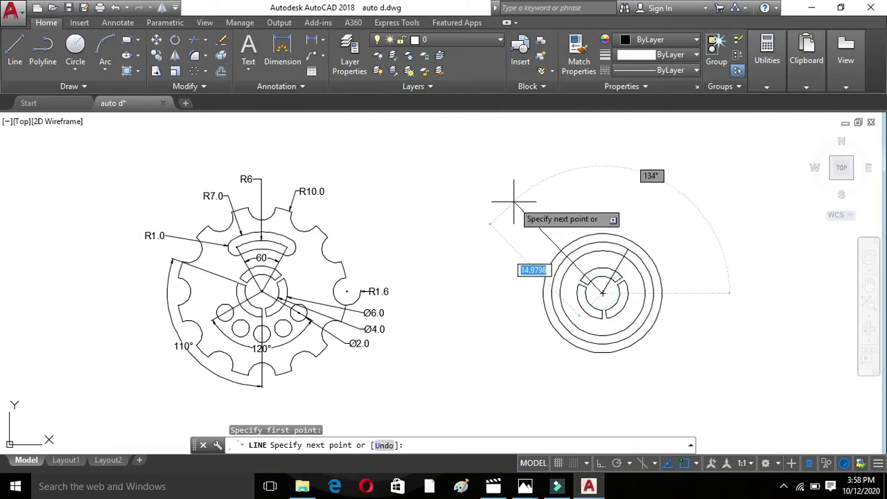
type("@ 6 ")
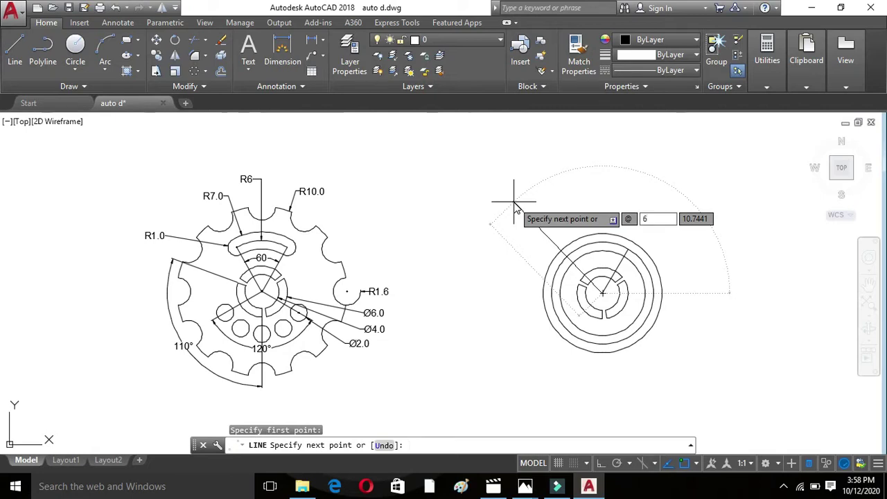
type("<")
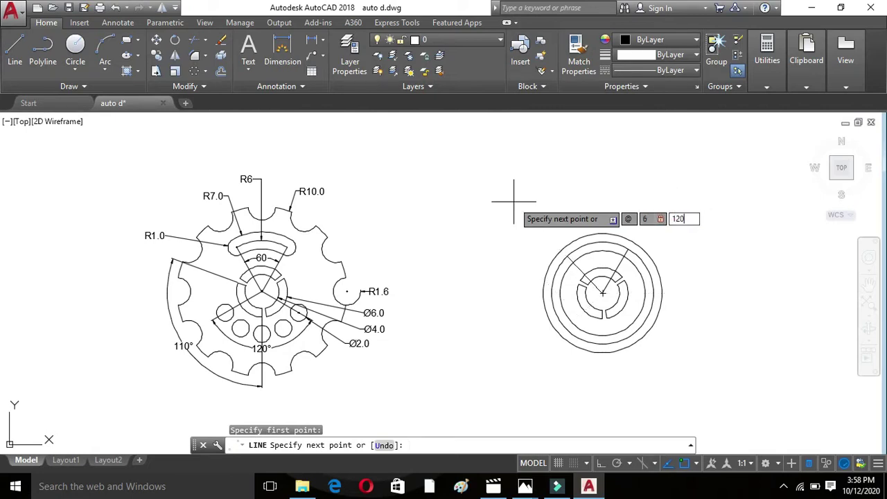
key("Return")
key("Escape")
key("Escape")
key("Escape")
key("Escape")
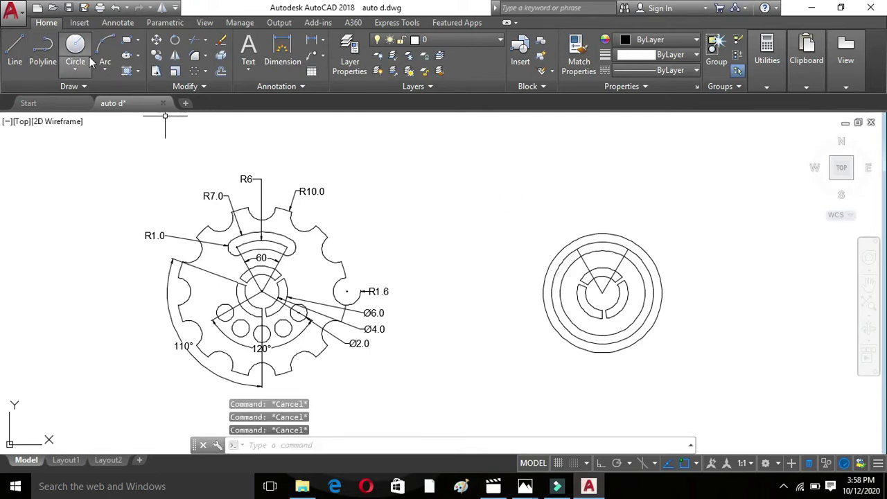
Draw a radius-5 circle at the hub centre, then undo it
left_click(76, 46)
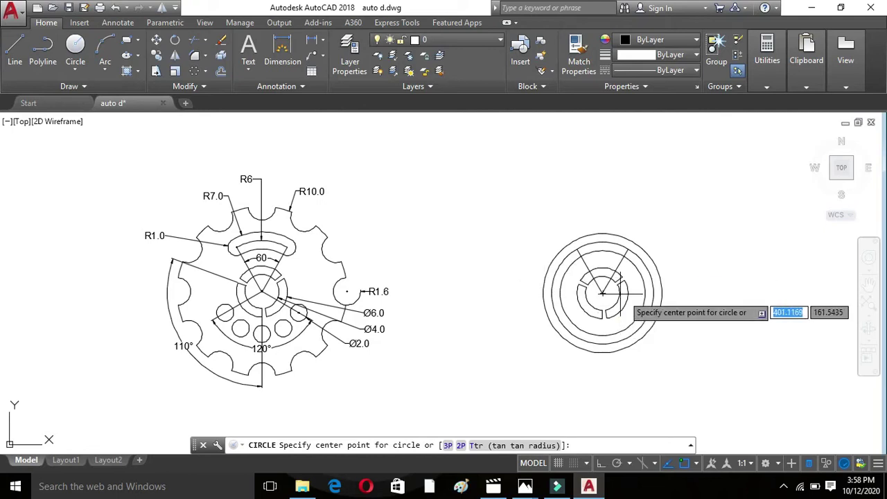
left_click(603, 293)
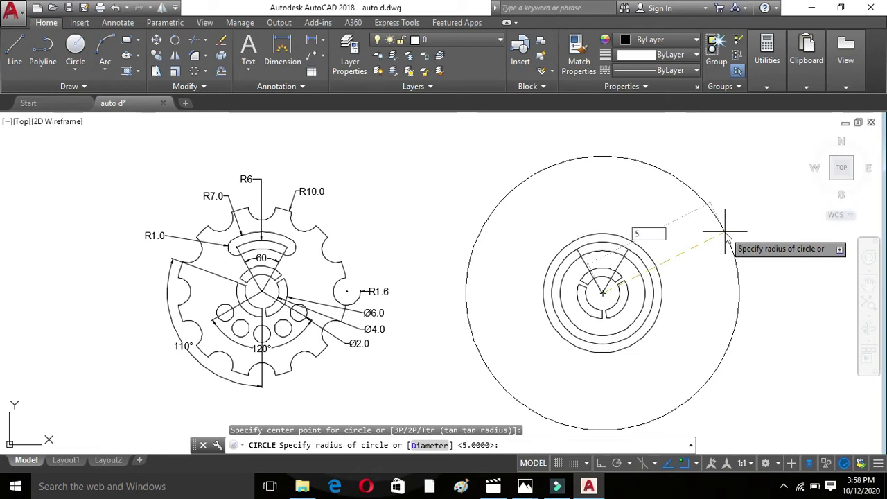
key("Return")
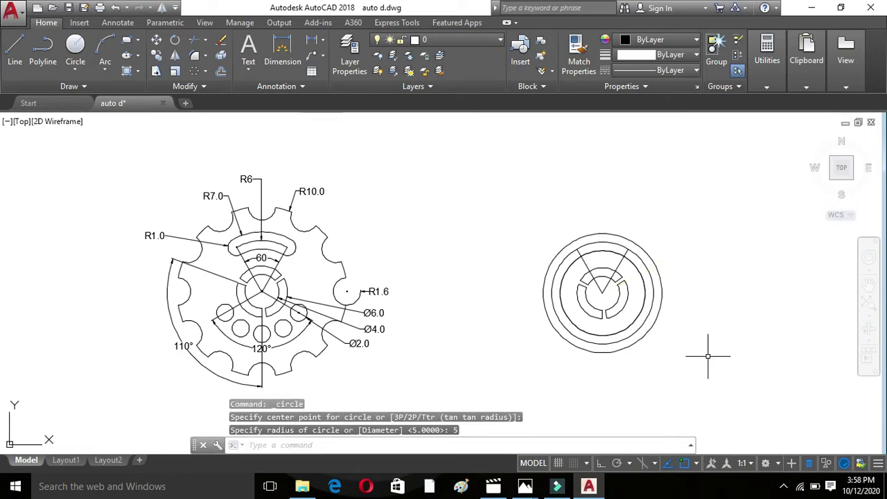
key("Escape")
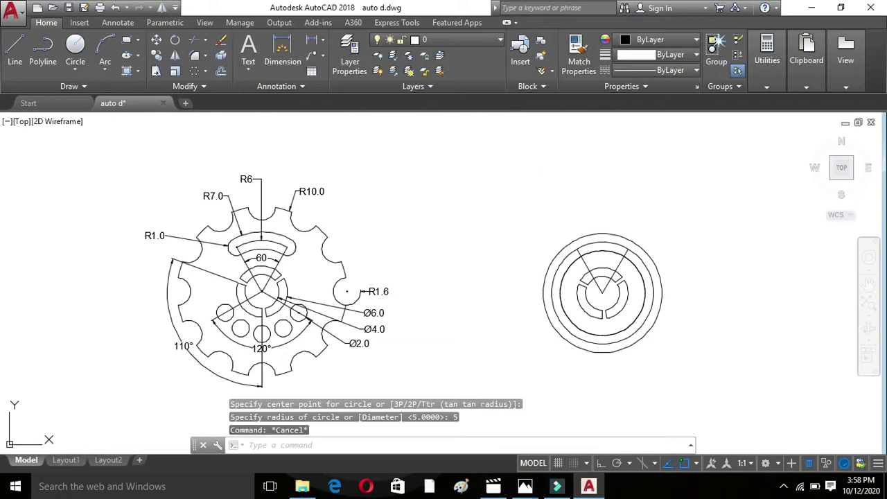
key("ctrl+z")
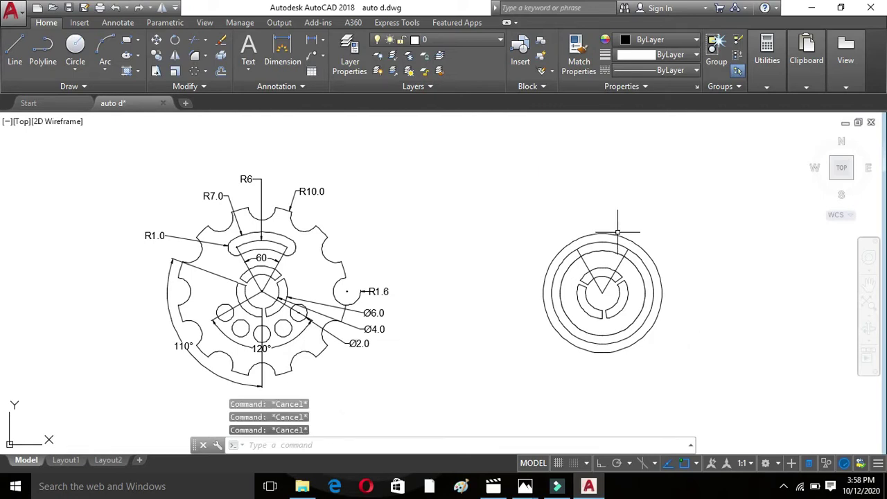
type("TR")
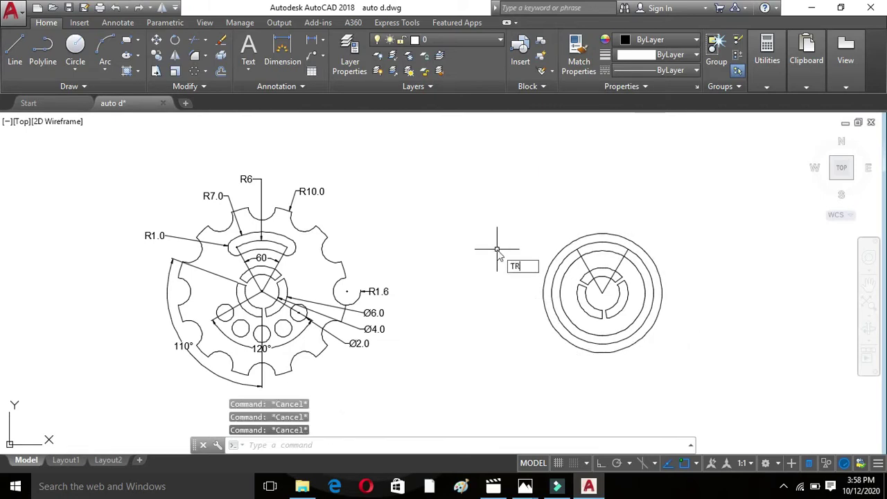
Trim the inner circles outside the V lines into a curved band
key("Return")
key("Return")
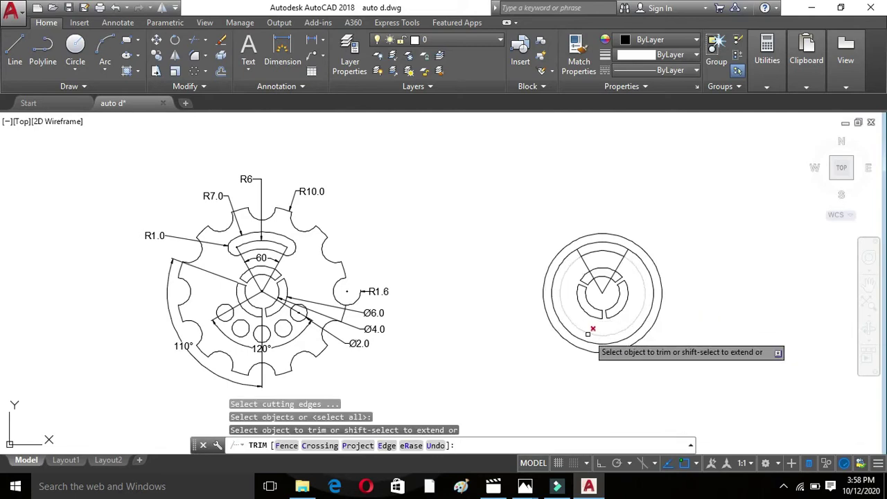
left_click_drag(587, 305, 560, 342)
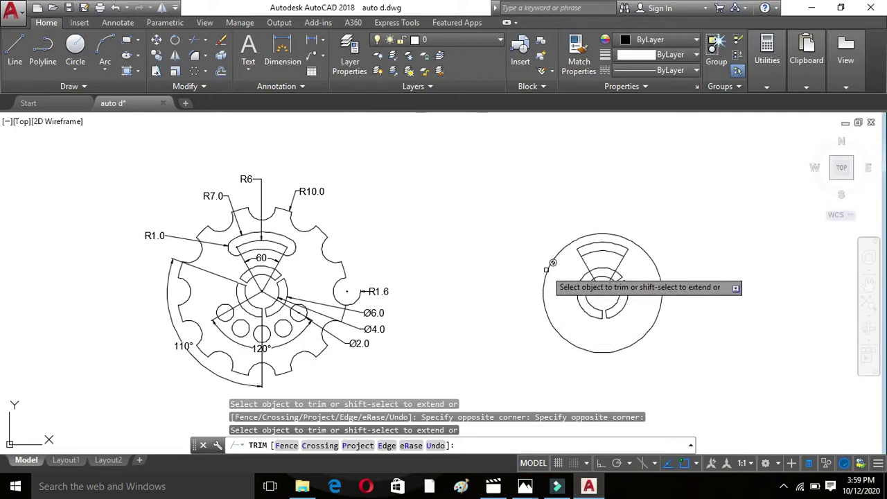
key("Escape")
key("Escape")
key("Escape")
key("Escape")
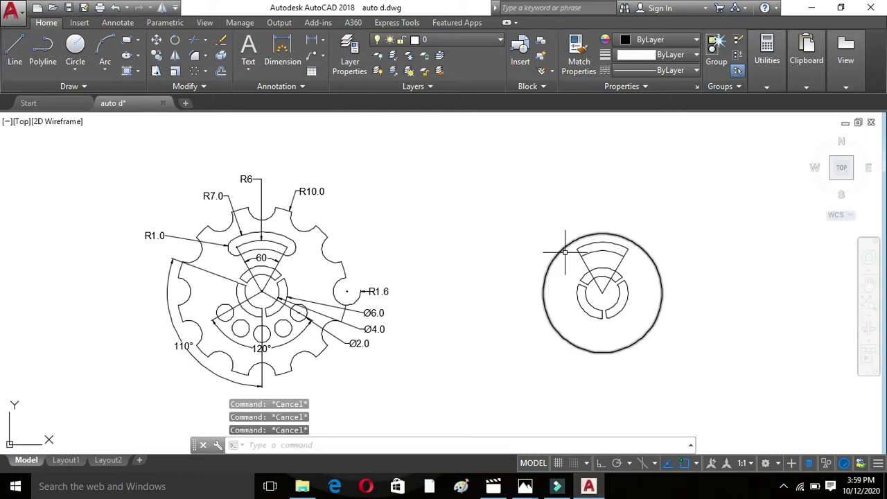
Extend both V lines outward past the outer circle
left_click(15, 49)
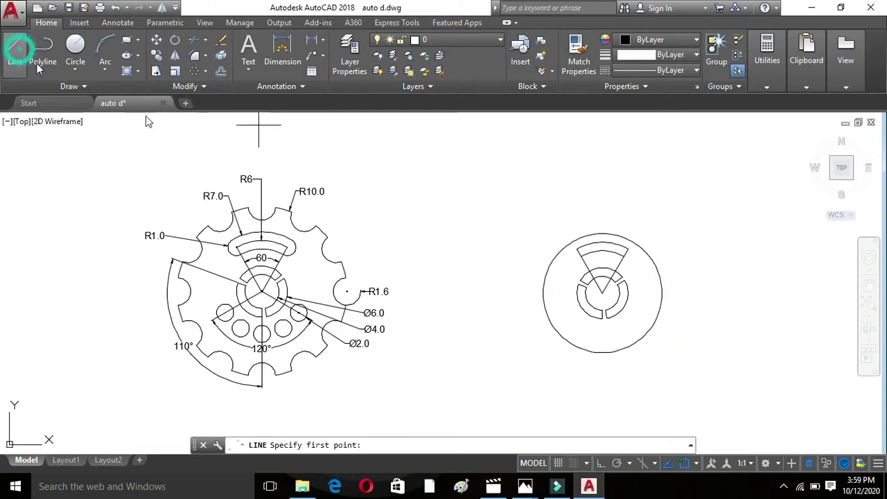
left_click(575, 248)
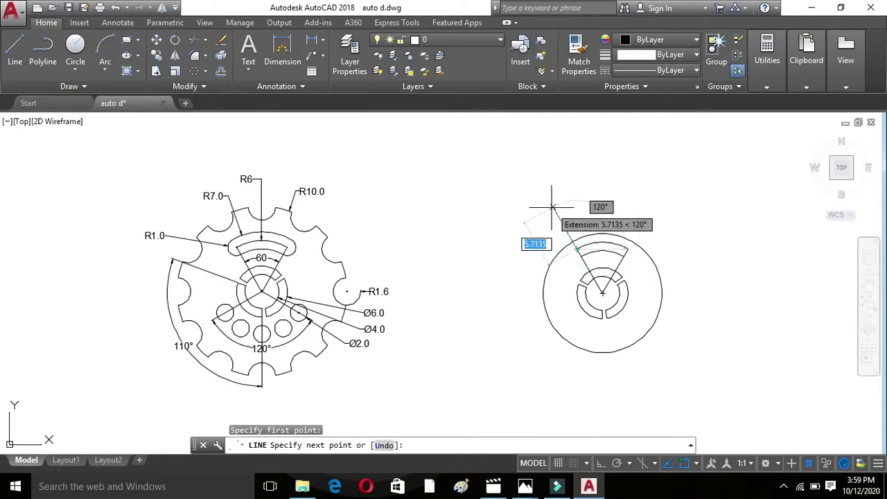
left_click(552, 206)
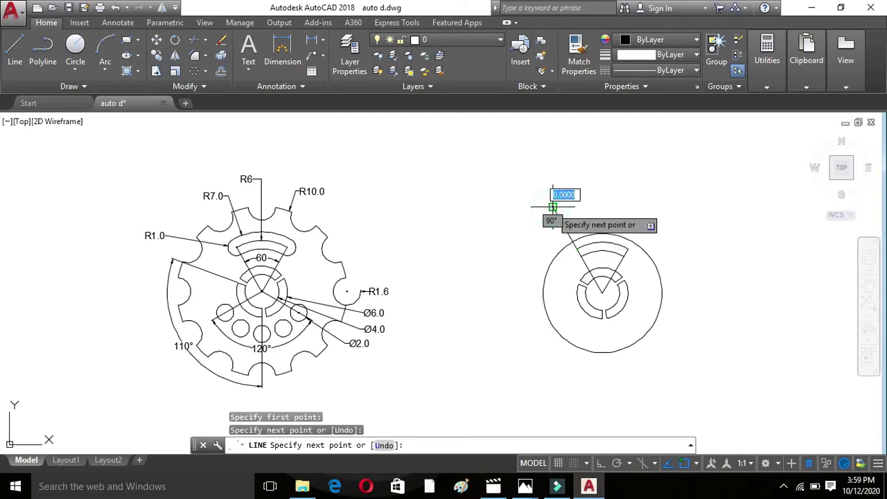
key("Escape")
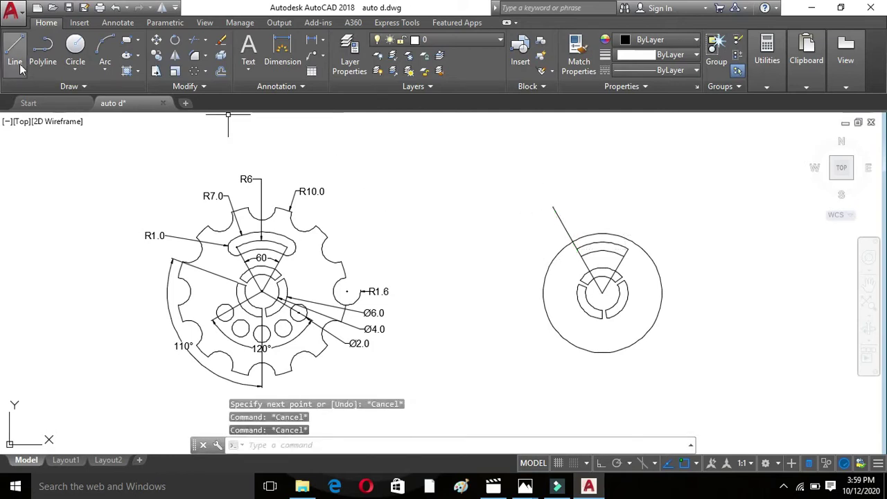
left_click(15, 48)
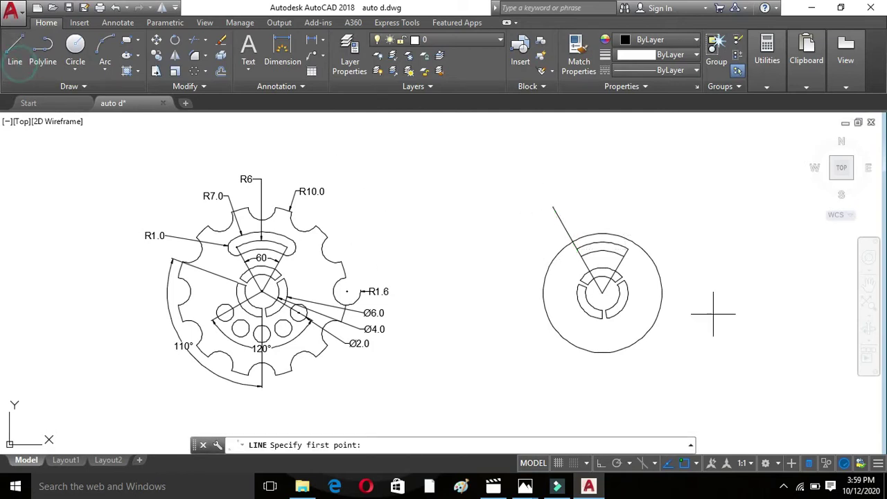
left_click(627, 247)
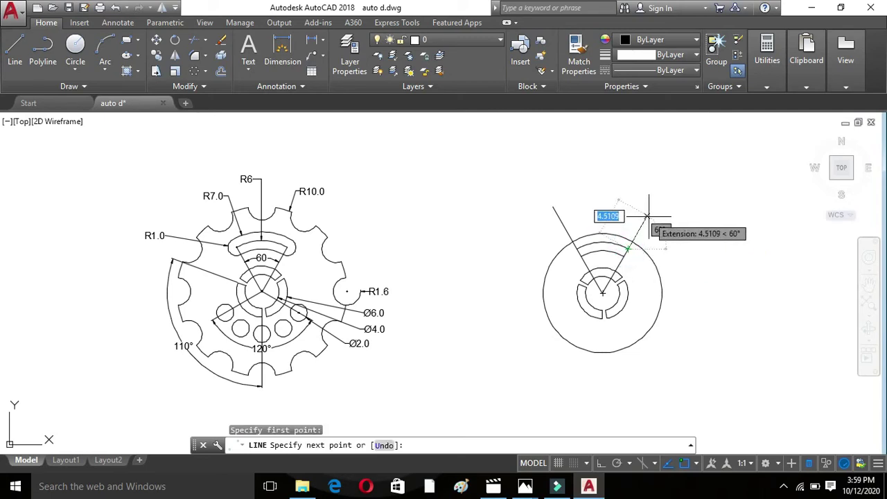
left_click(648, 216)
key("Escape")
key("Escape")
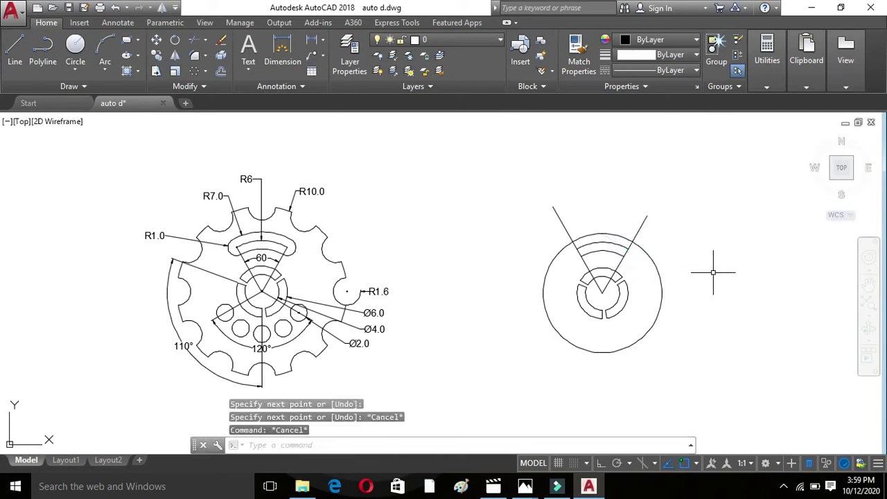
type("TR")
Trim the outer circle to an arc and cut off the overhanging line ends
key("Return")
key("Return")
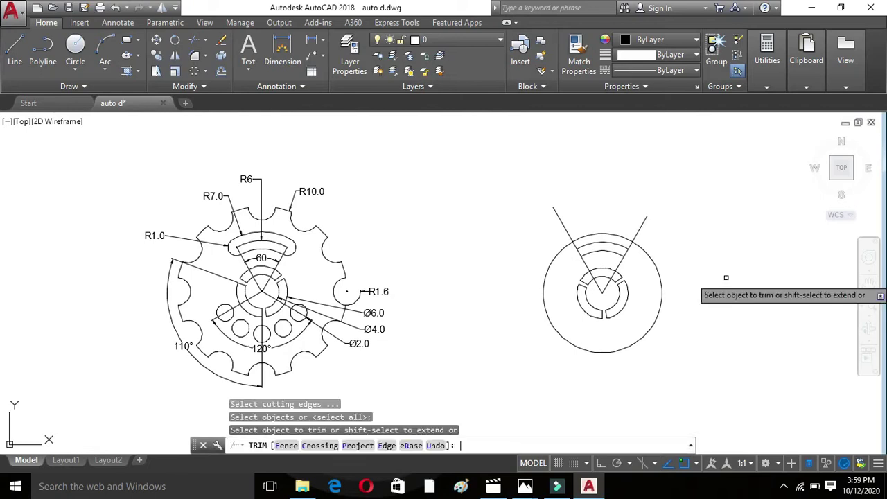
left_click(681, 257)
left_click(652, 276)
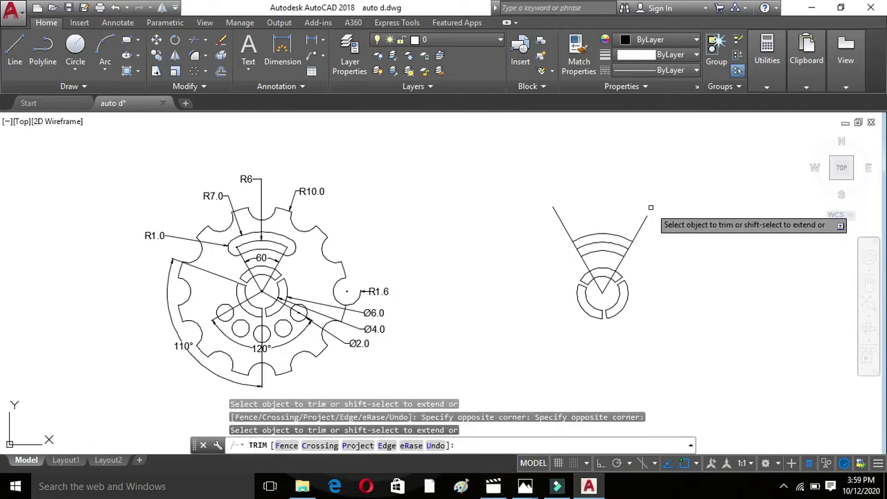
left_click(644, 219)
left_click(560, 221)
key("Escape")
key("Escape")
key("Escape")
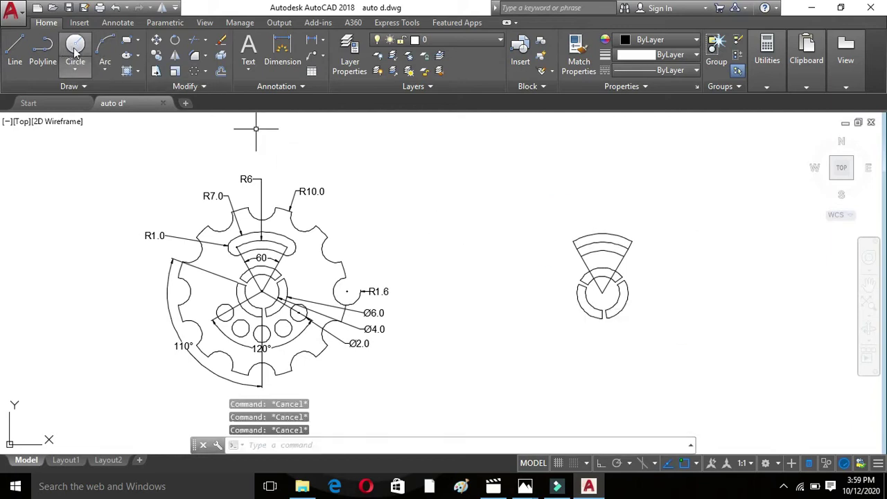
Draw a 2-point circle across the band's left end
left_click(77, 68)
left_click(97, 149)
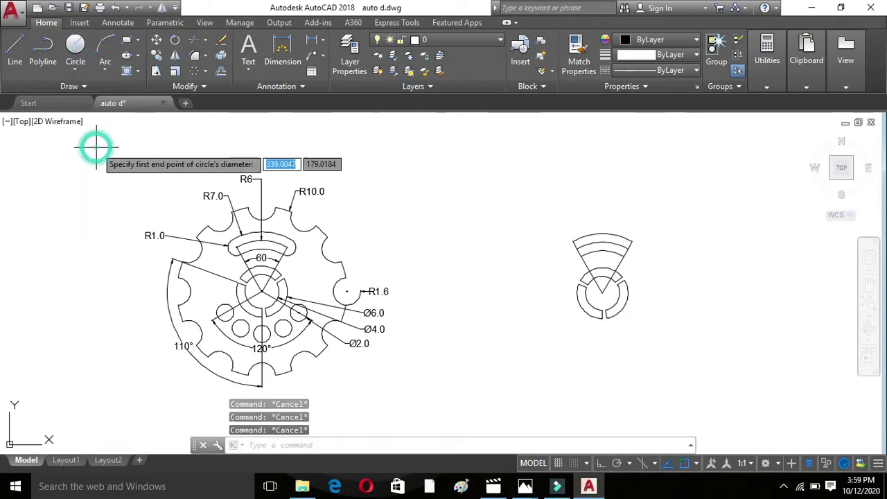
left_click(573, 241)
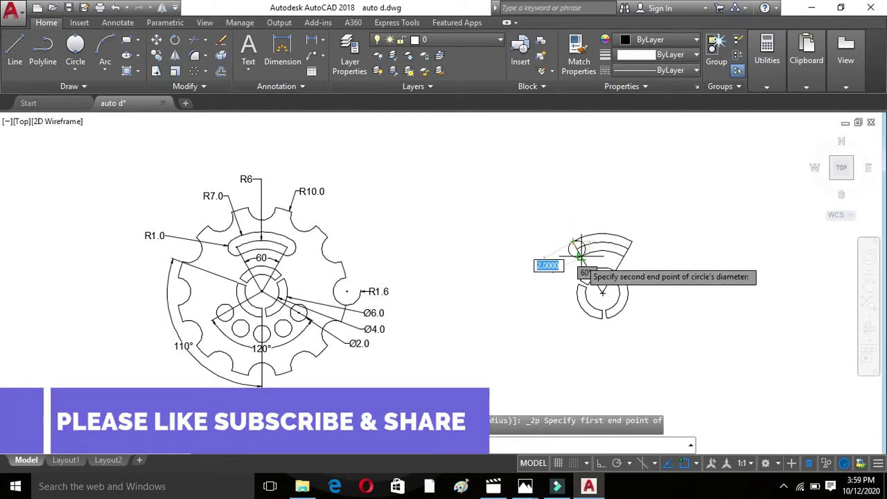
left_click(578, 257)
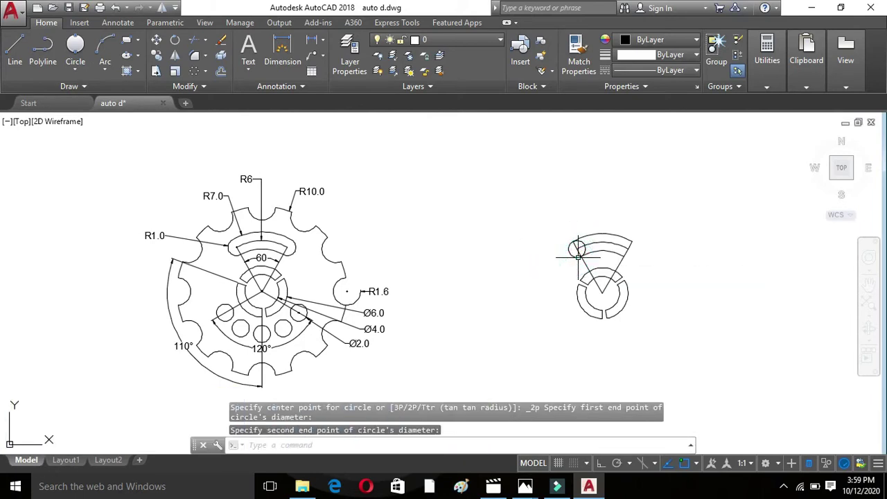
key("Escape")
key("Escape")
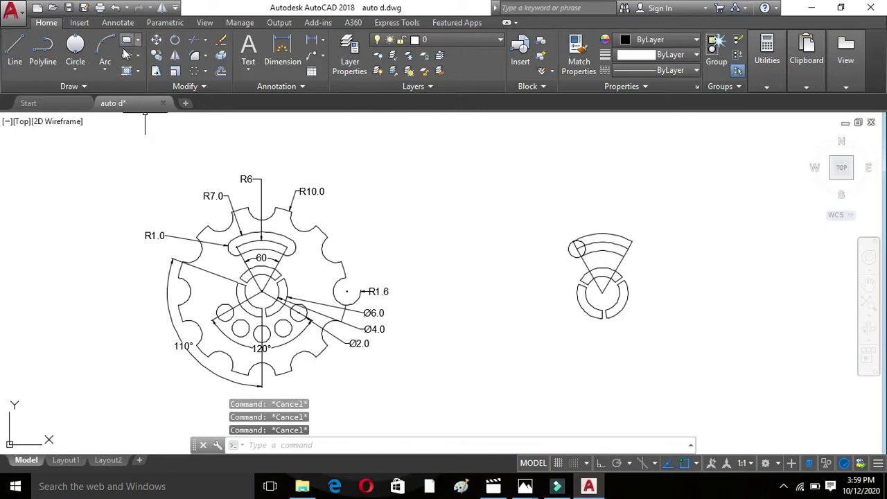
Draw a matching 2-point circle across the band's right end
left_click(75, 45)
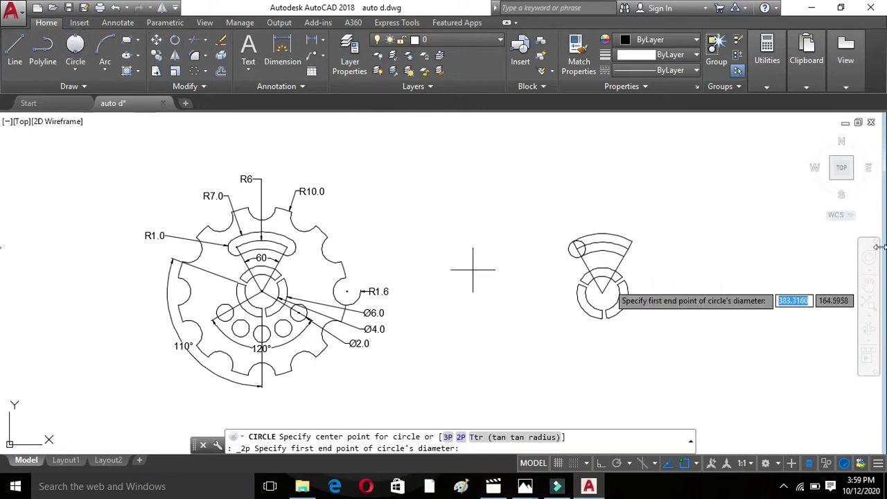
left_click(631, 241)
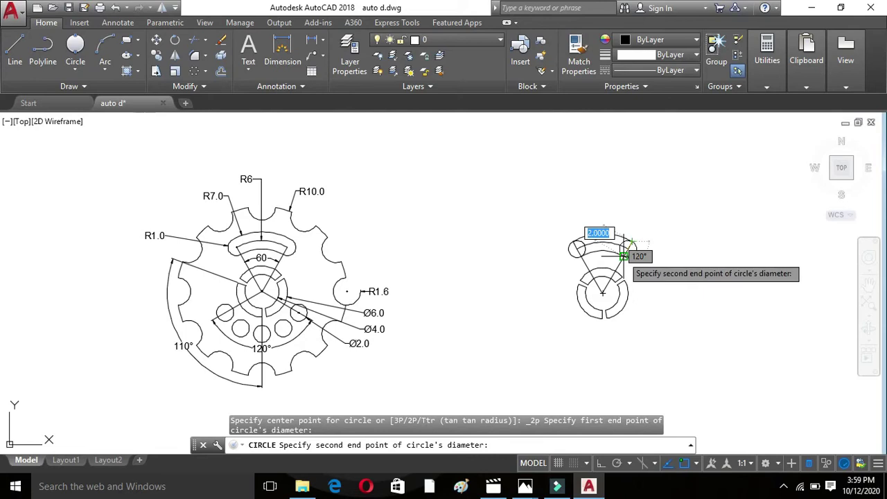
scroll(624, 255, "up", 5)
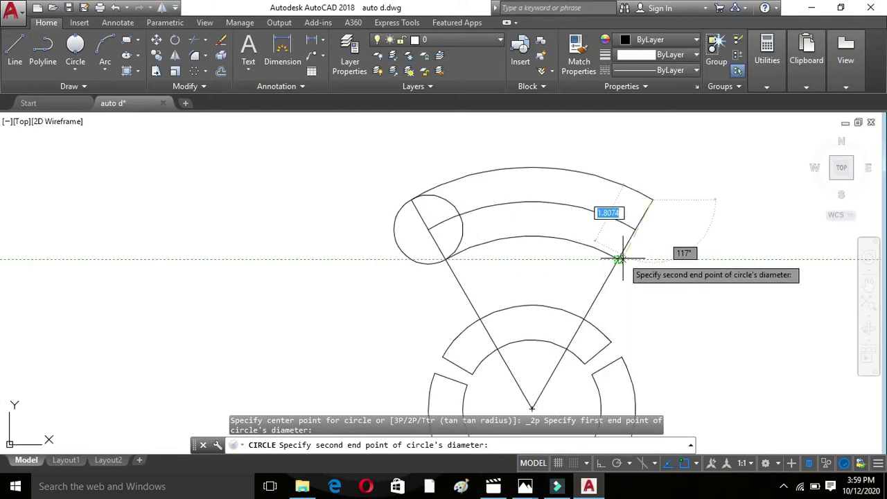
left_click(617, 259)
scroll(617, 261, "down", 5)
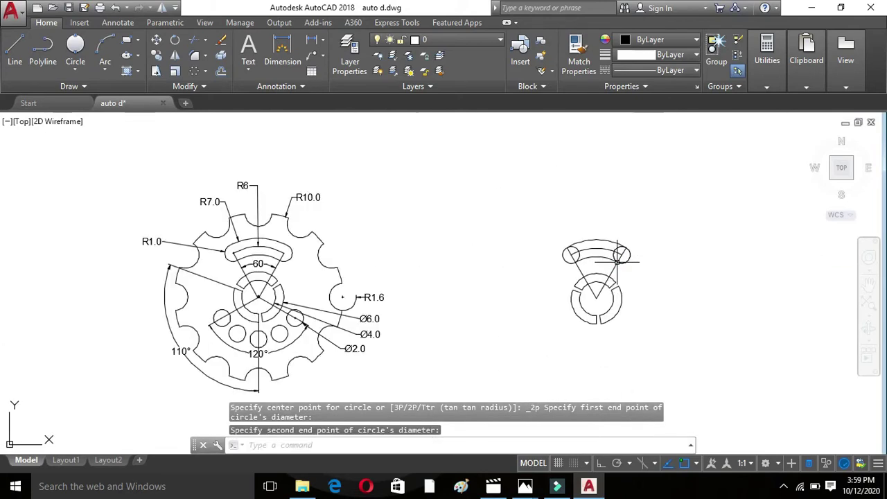
scroll(617, 259, "up", 2)
scroll(620, 246, "up", 2)
scroll(621, 246, "down", 2)
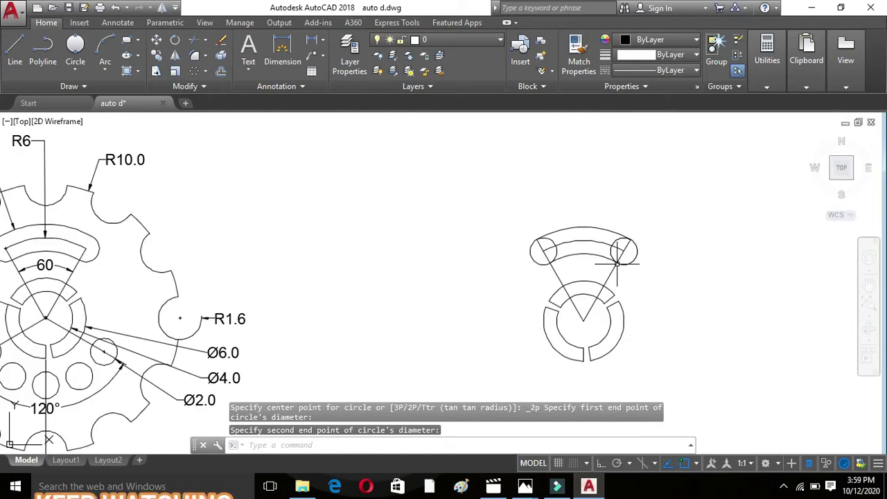
key("Escape")
key("Escape")
key("Escape")
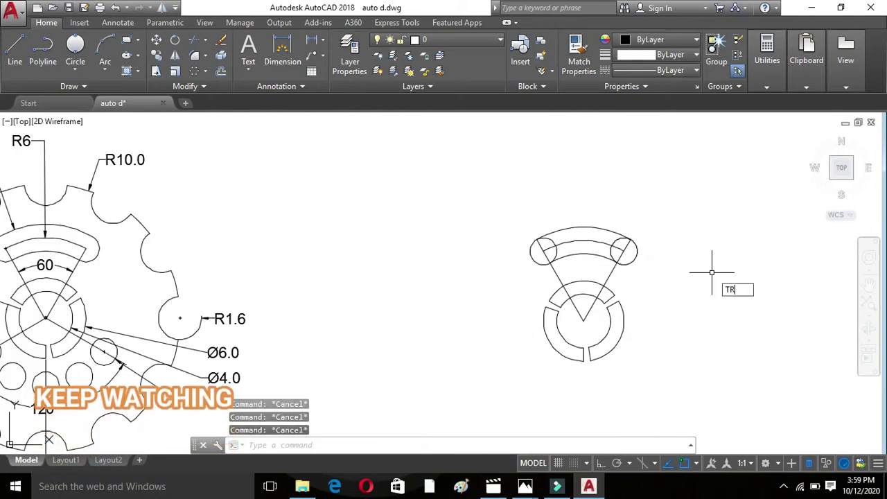
Trim the end circles' inner segments into rounded slot caps
type("tr")
key("Return")
key("Return")
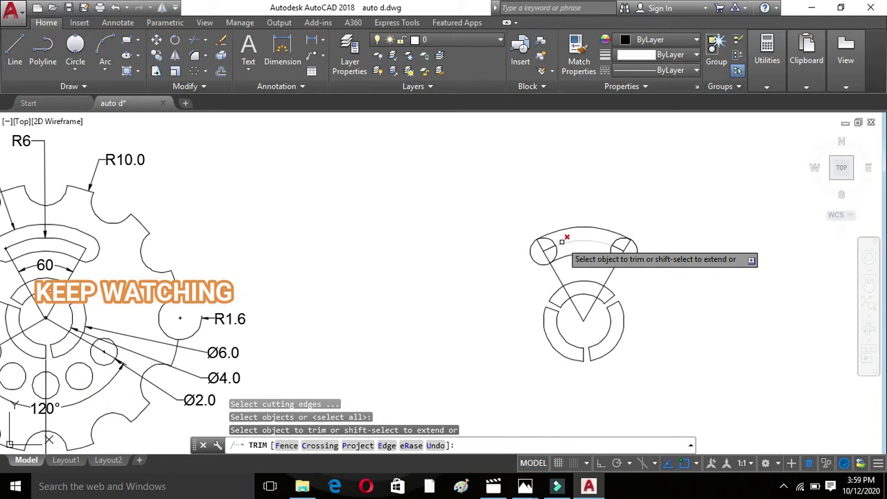
left_click(548, 244)
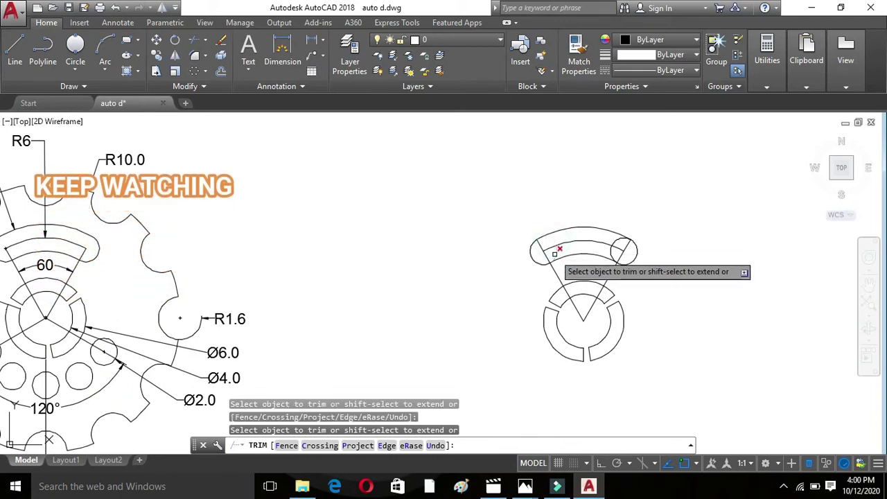
left_click(612, 250)
left_click(618, 239)
key("Escape")
key("Escape")
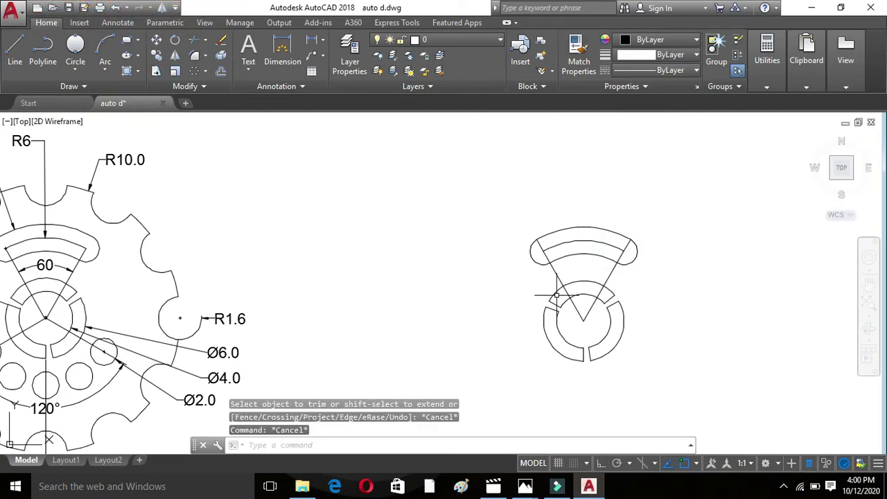
key("Escape")
Erase the slanted construction lines around the slot
left_click(555, 274)
left_click(612, 274)
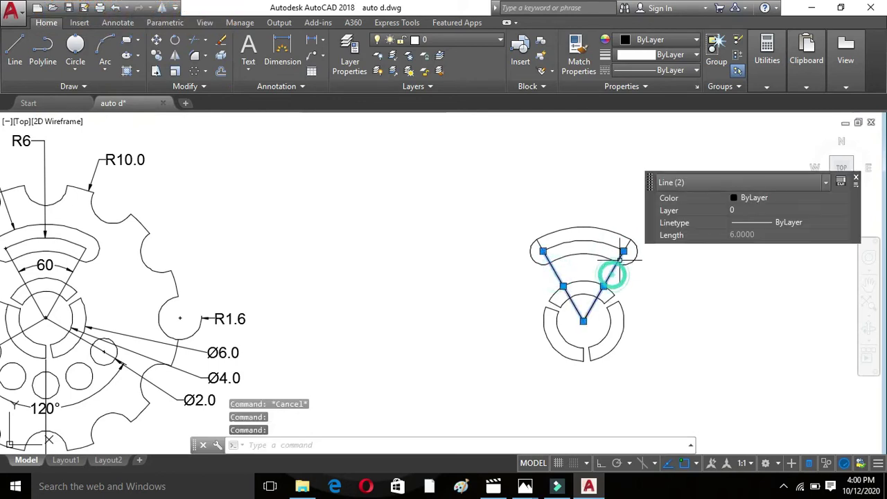
left_click(627, 242)
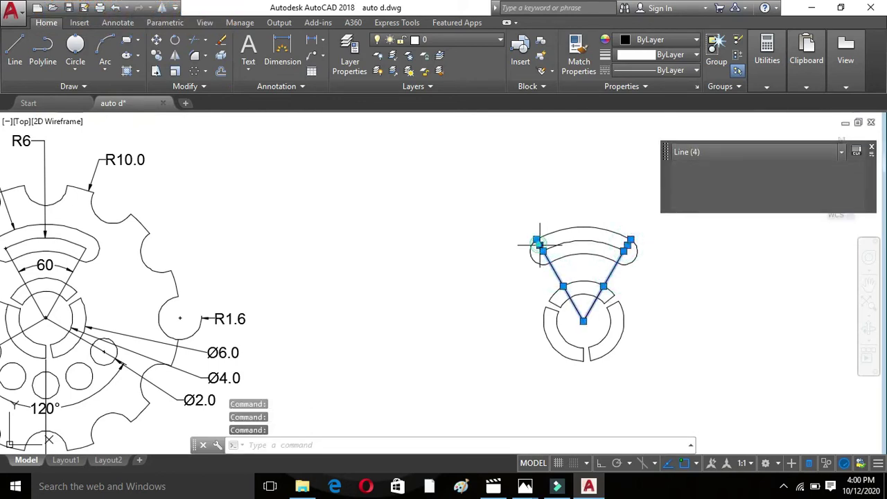
key("Delete")
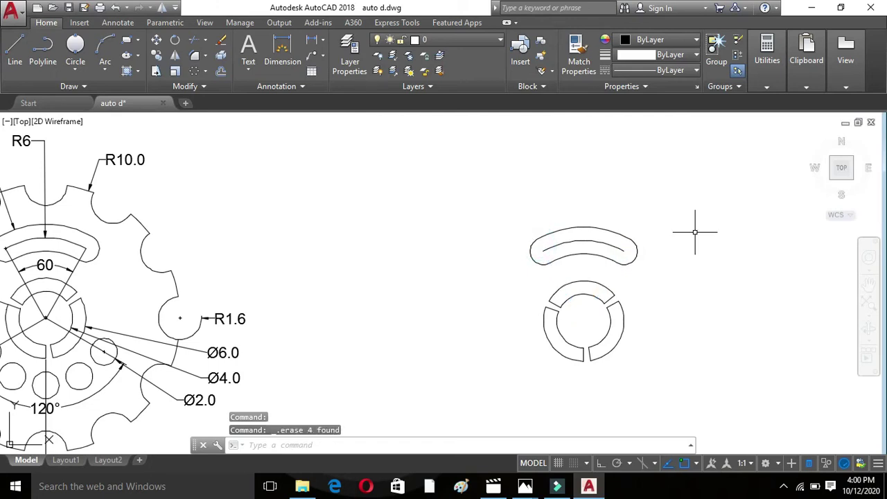
scroll(686, 253, "down", 2)
key("Escape")
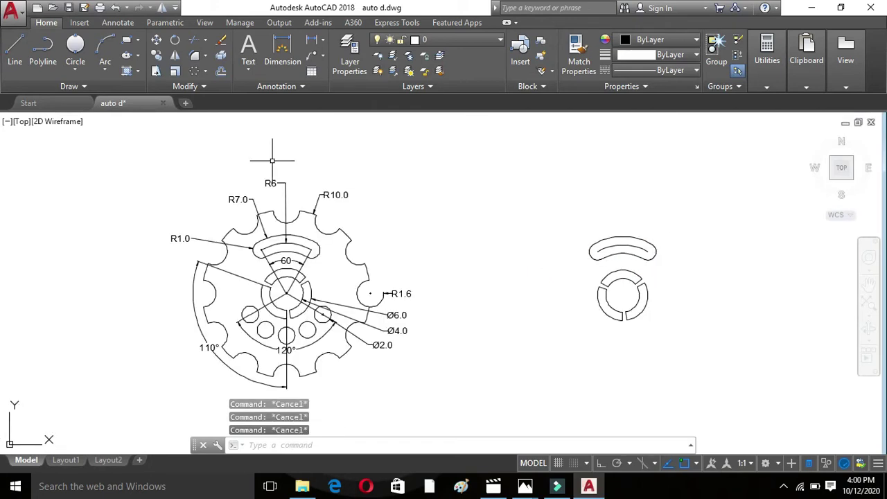
Draw a radius-10 circle centred on the hub centre, enclosing the slot and hub
left_click(81, 71)
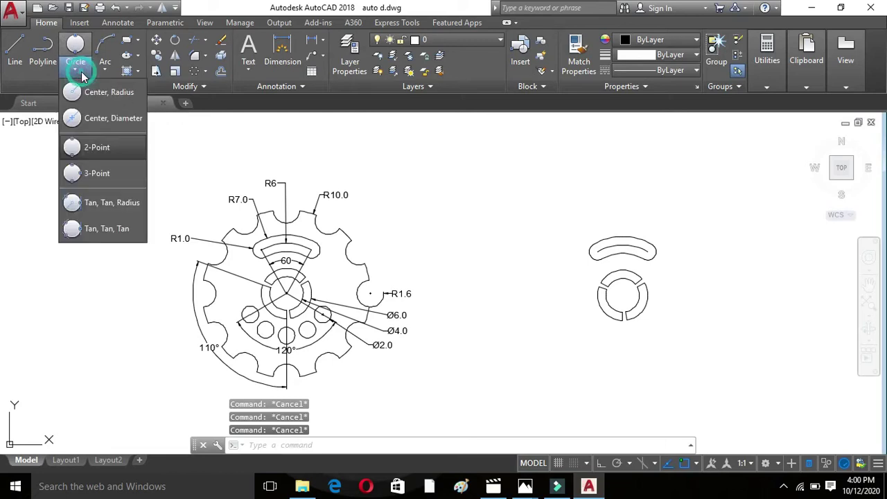
left_click(98, 91)
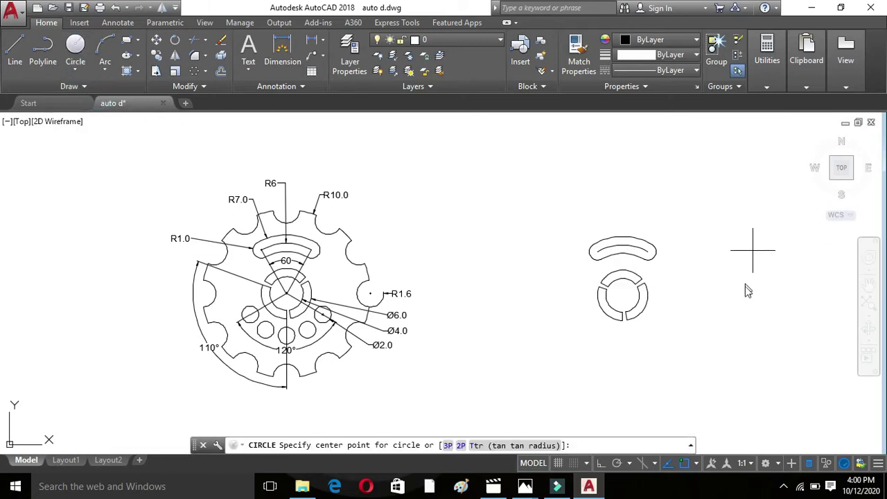
scroll(622, 296, "down", 2)
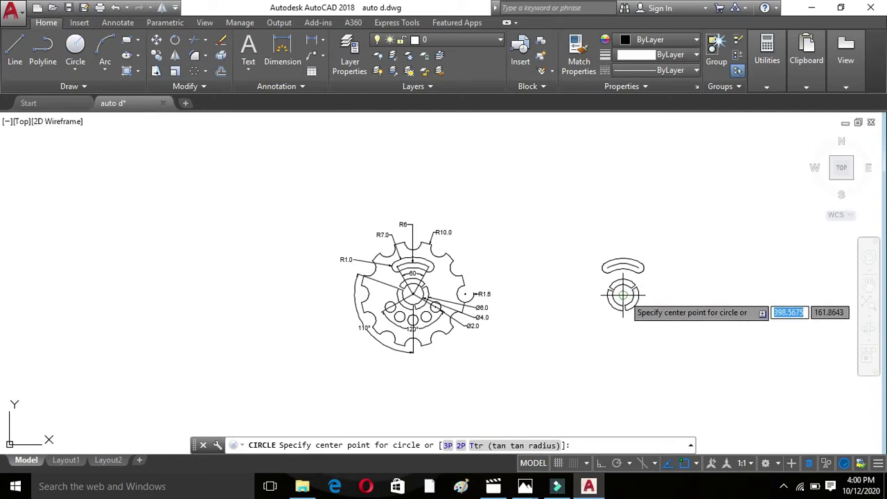
left_click(622, 295)
scroll(667, 246, "up", 2)
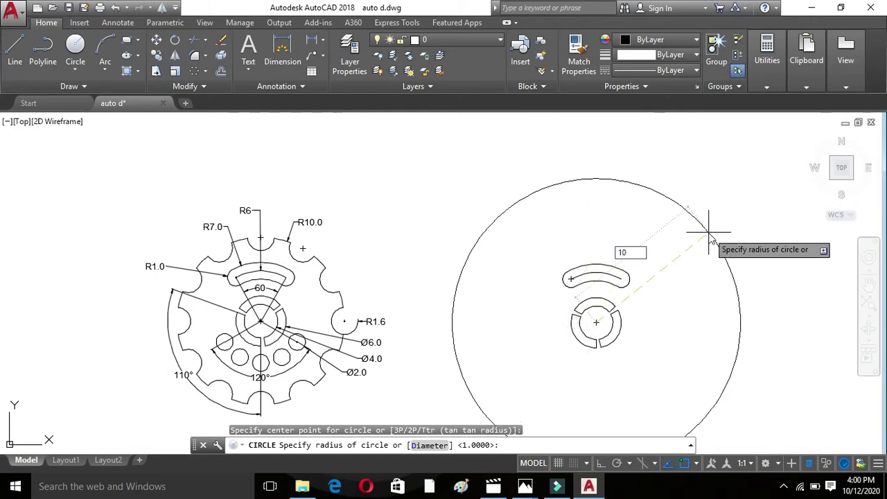
key("Return")
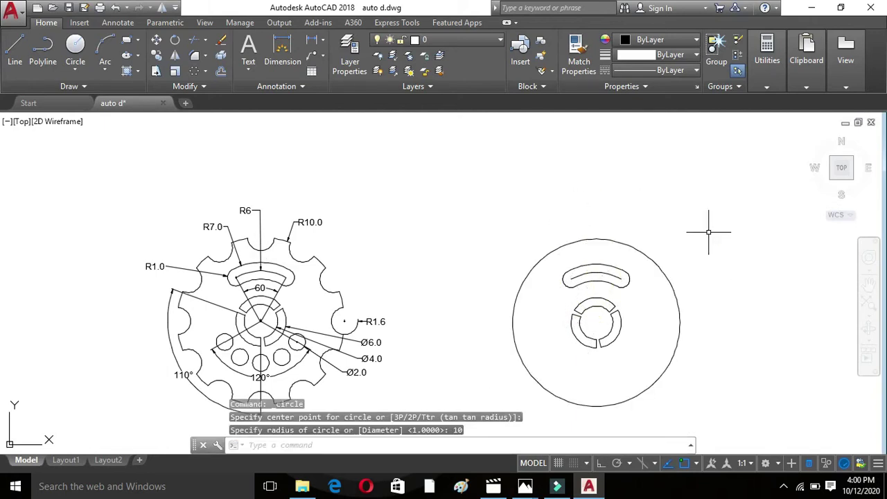
mouse_move(683, 307)
middle_mouse_down()
mouse_move(649, 233)
mouse_move(703, 245)
mouse_move(699, 252)
middle_mouse_up()
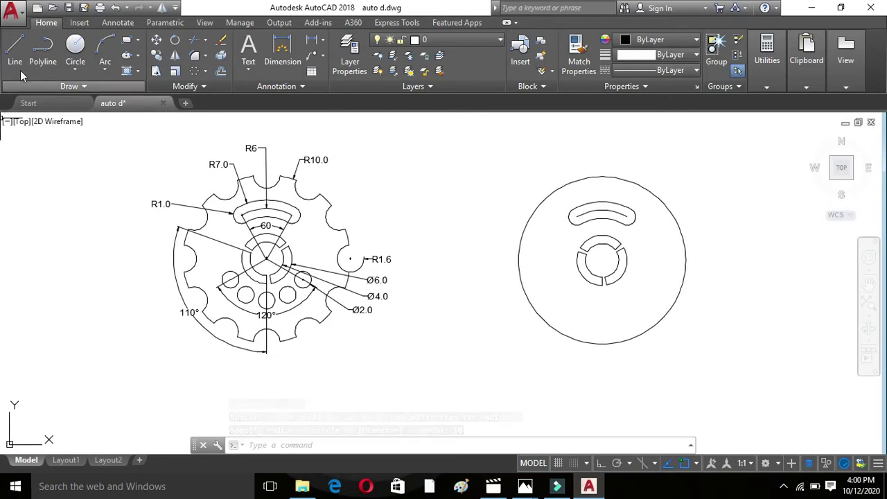
Draw a vertical line from the hub centre down to the outer circle's bottom
left_click(14, 48)
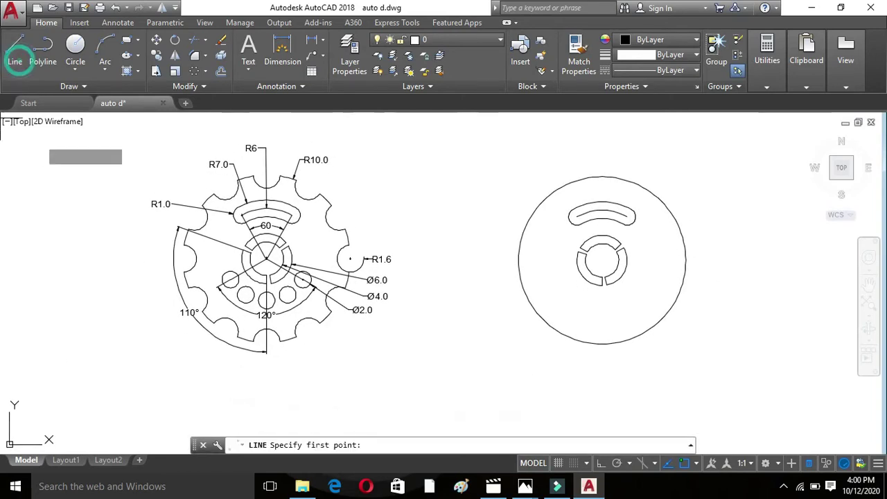
scroll(604, 262, "down", 2)
left_click(604, 262)
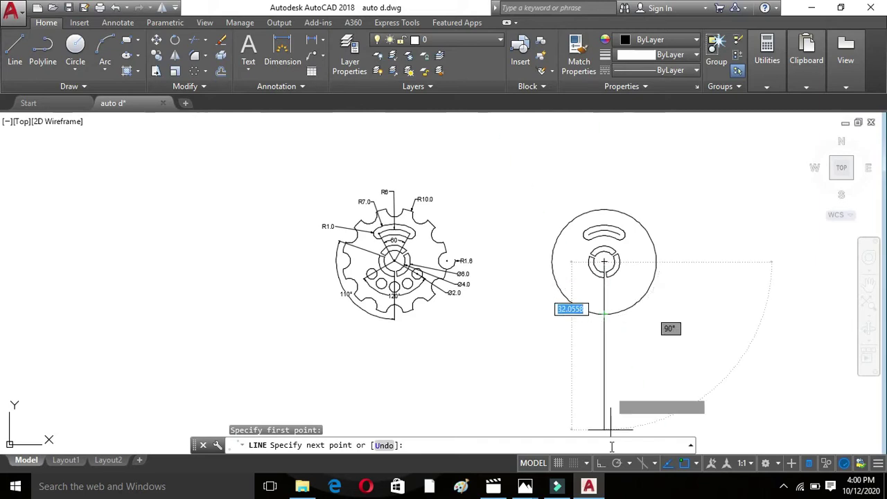
left_click(603, 314)
key("Escape")
scroll(604, 315, "up", 2)
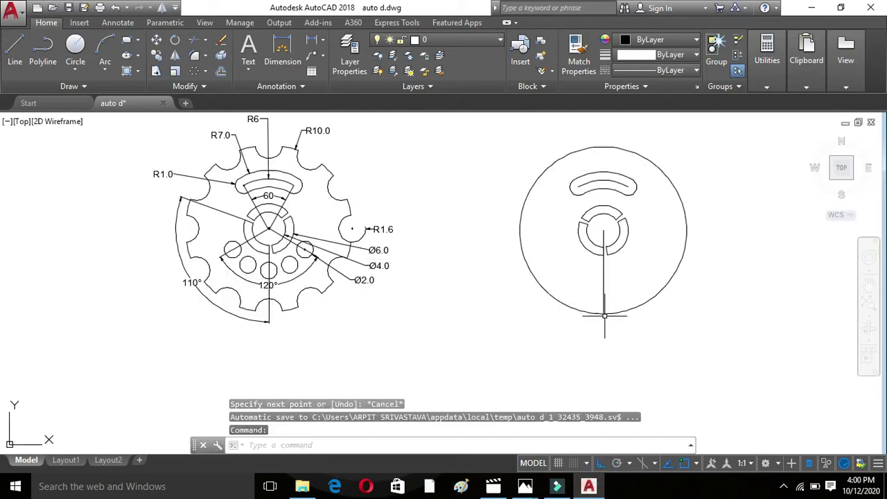
middle_click_drag(576, 257, 567, 286)
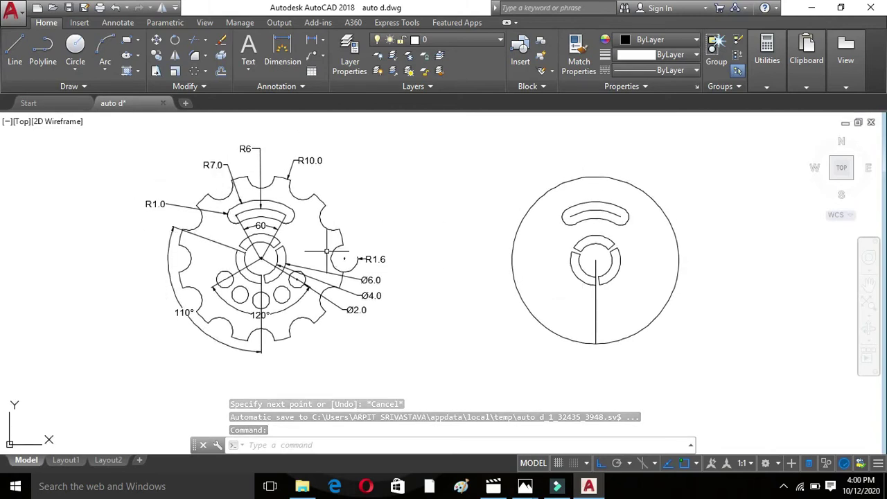
Draw a radius-1.6 circle centred on the line's bottom end
left_click(76, 47)
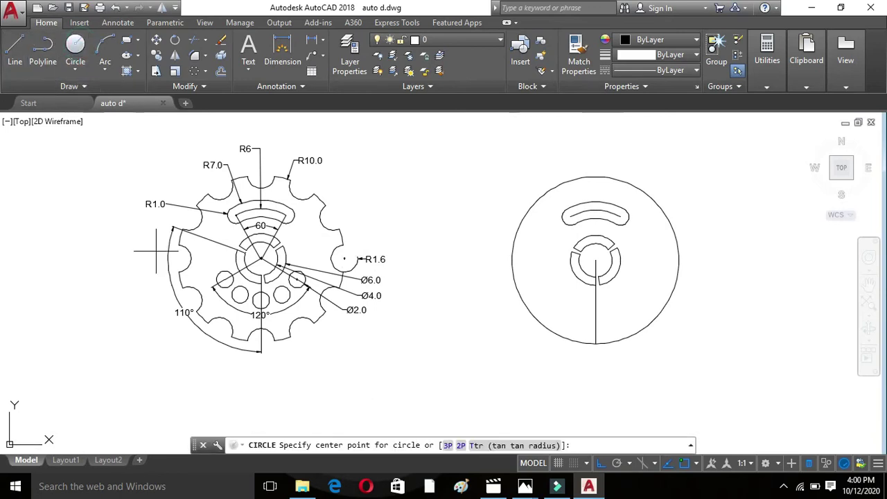
left_click(596, 343)
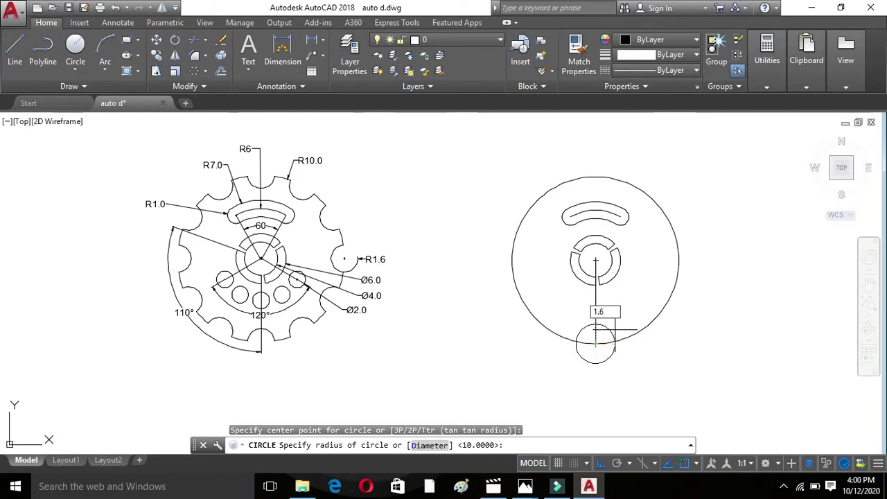
type("1.6")
key("Return")
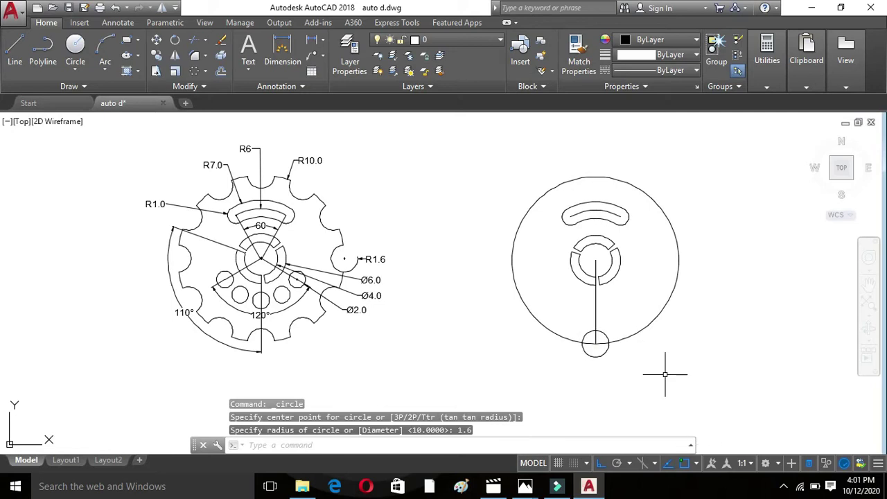
key("Escape")
key("Escape")
key("Escape")
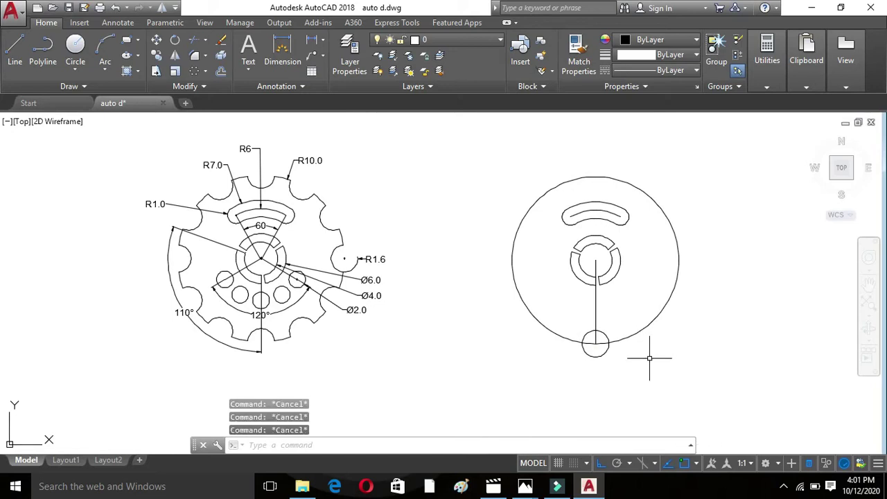
Trim the small circle and outer circle into a radius-1.6 notch at the bottom
type("TR")
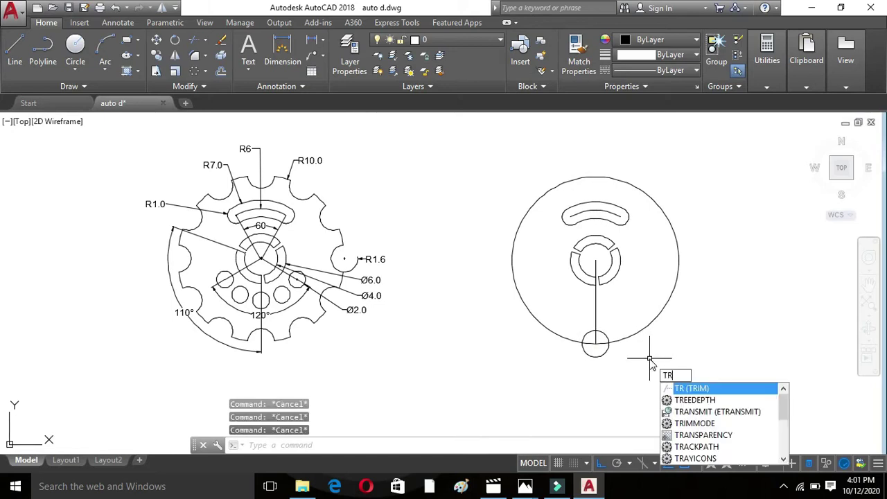
key("Return")
key("Return")
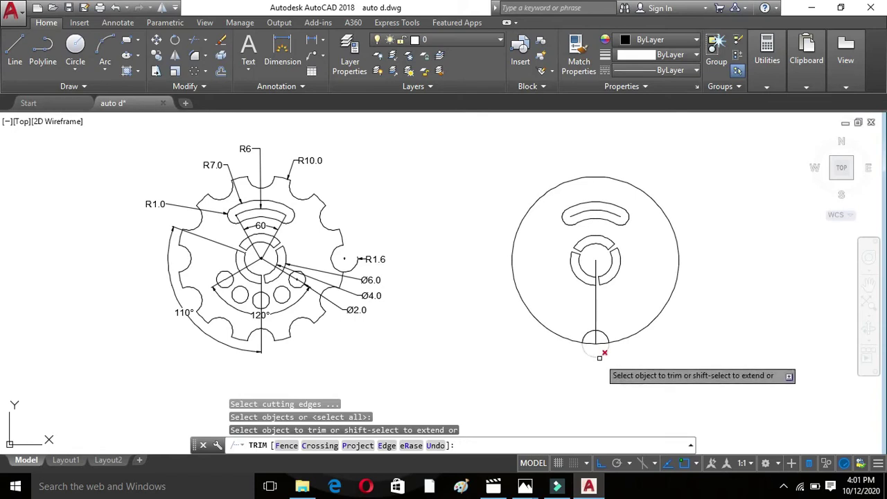
left_click(594, 354)
left_click(592, 344)
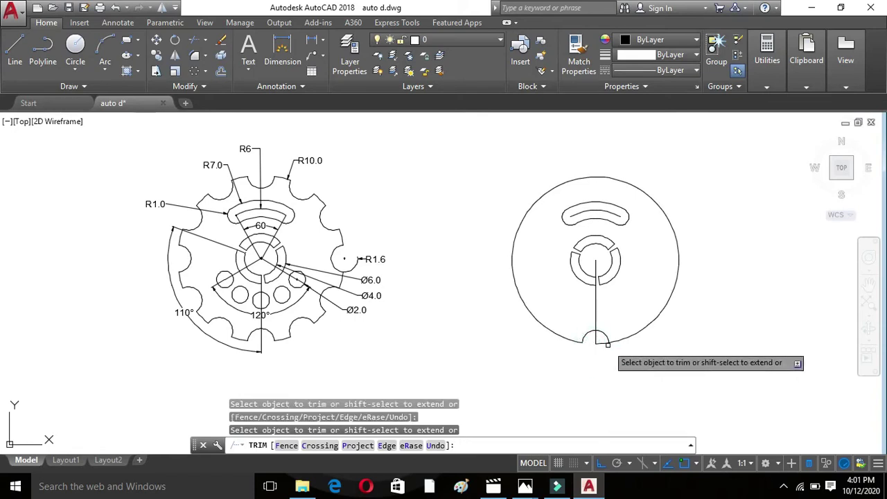
key("Escape")
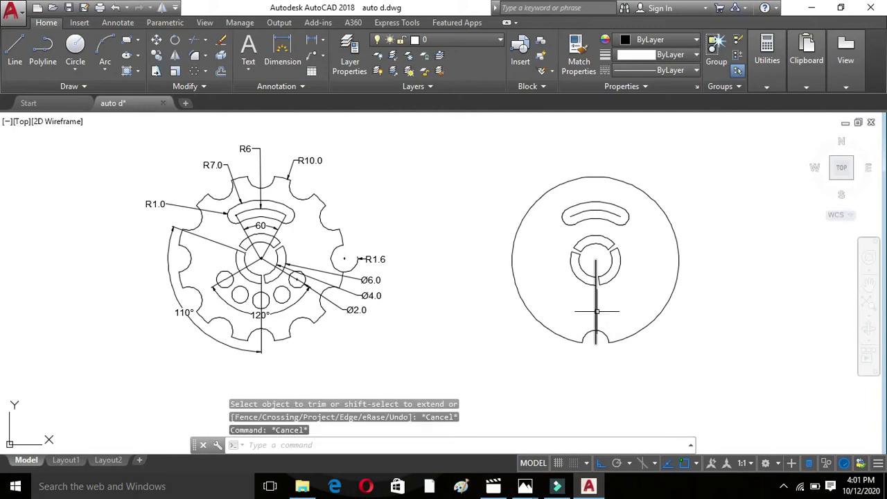
Erase the vertical guide line and select the notch arc
left_click(594, 310)
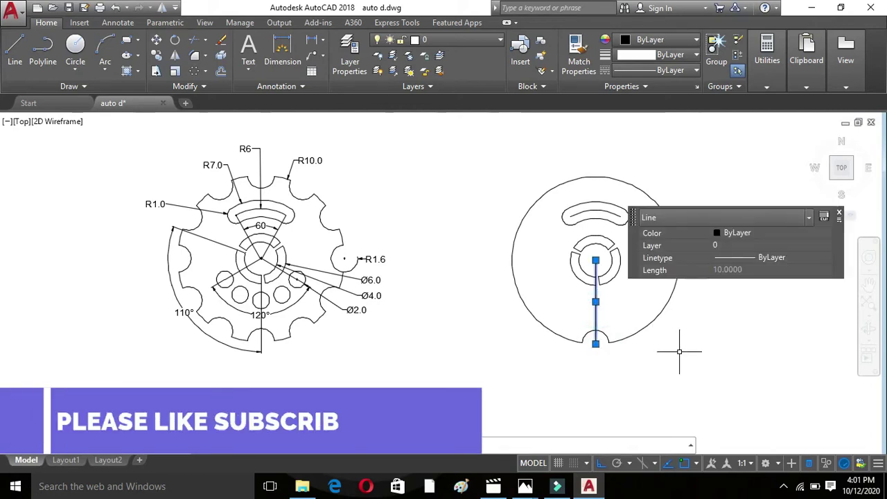
key("Delete")
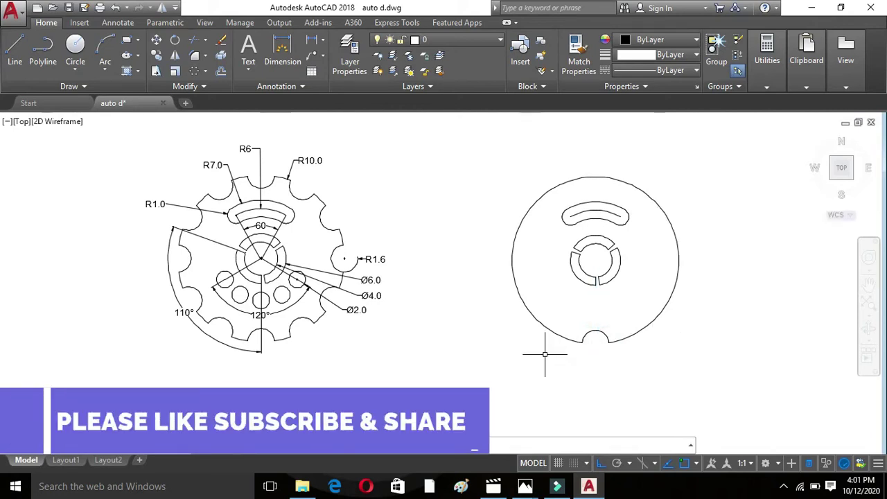
left_click(601, 331)
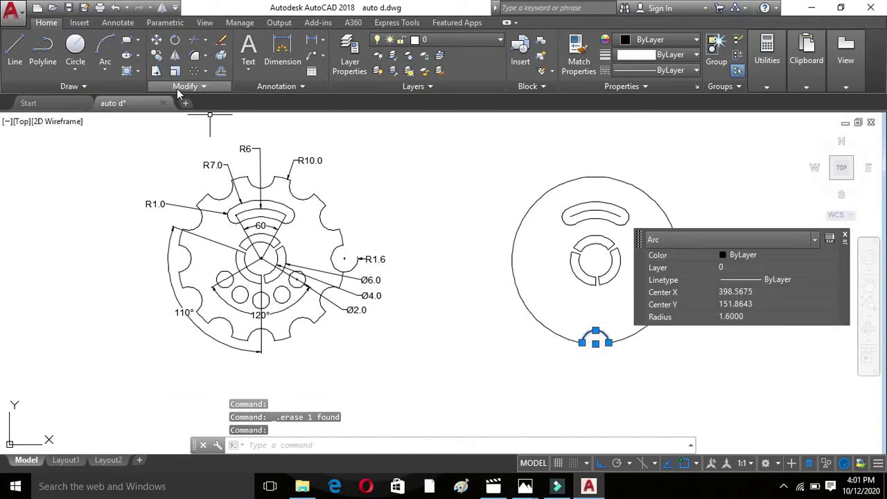
Polar-array the notch into 12 copies, 30° apart, around the plate centre
left_click(193, 72)
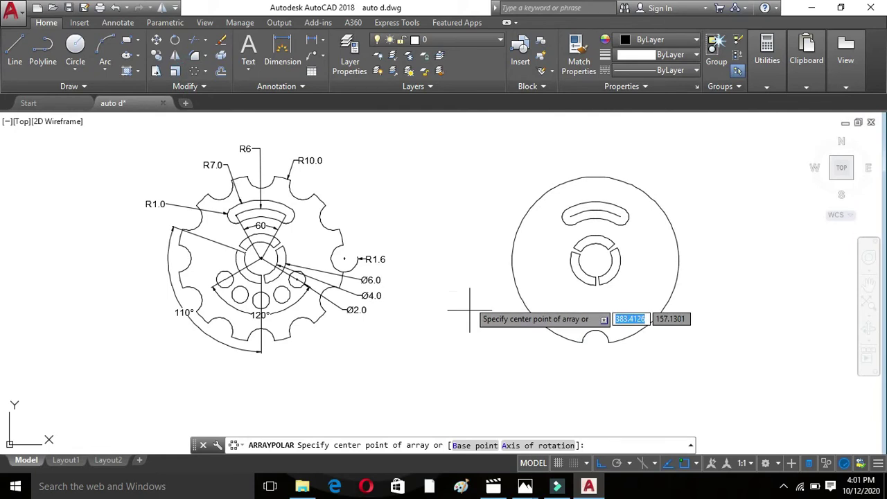
left_click(596, 261)
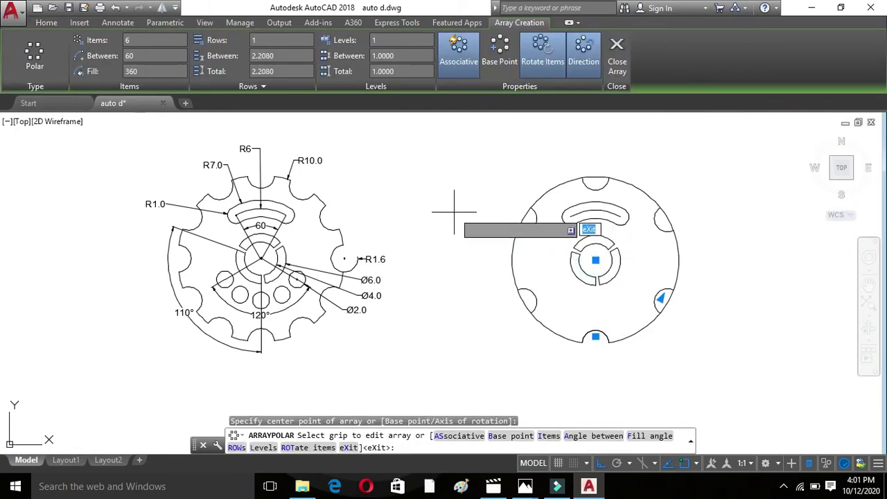
key("F10")
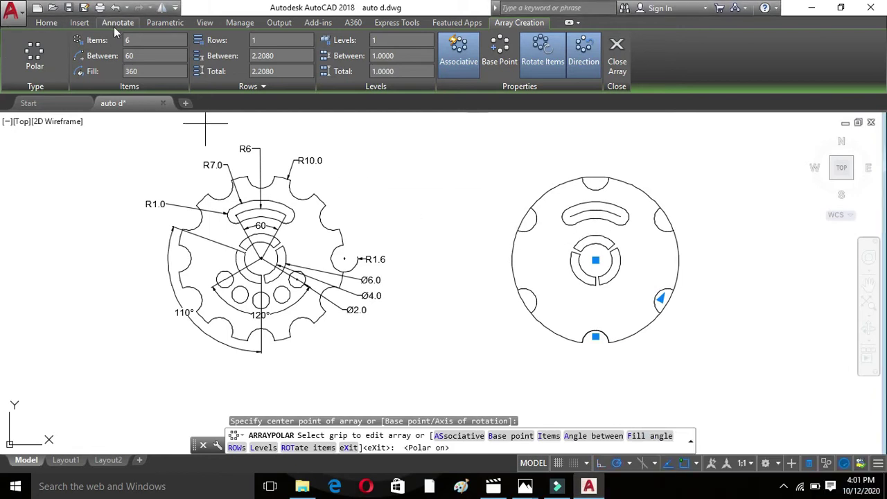
type("10")
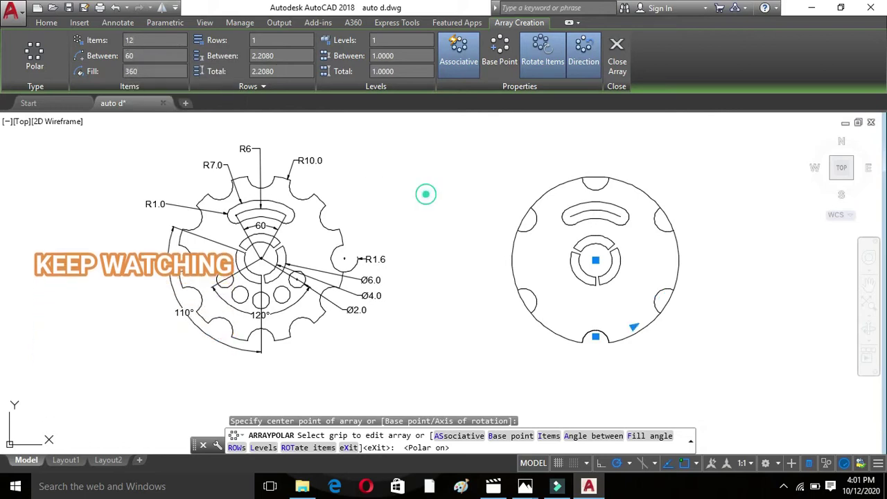
key("Return")
key("Escape")
key("Escape")
key("Escape")
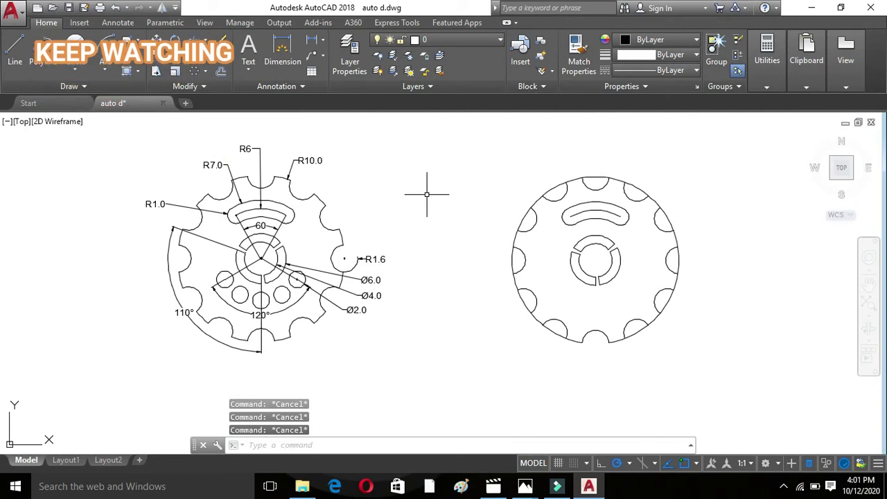
Trim away the outer circle's arcs inside each of the twelve notches around the rim
type("TR")
key("Return")
key("Return")
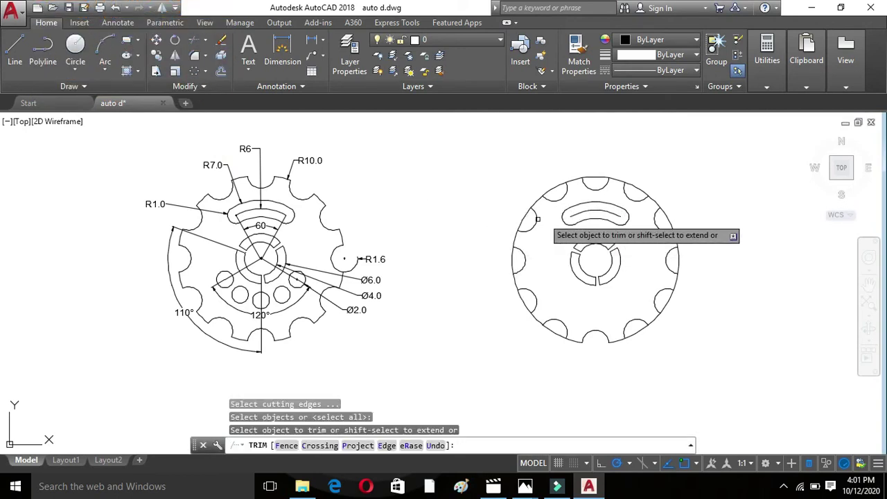
left_click(522, 216)
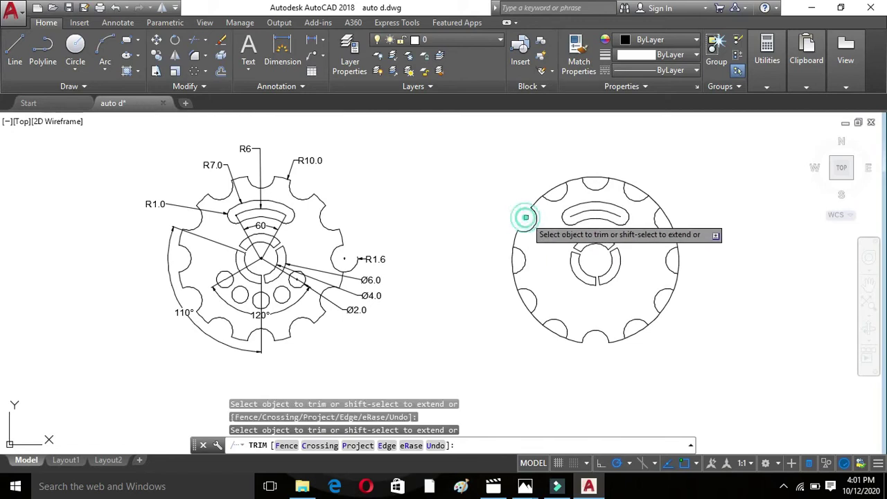
left_click(512, 265)
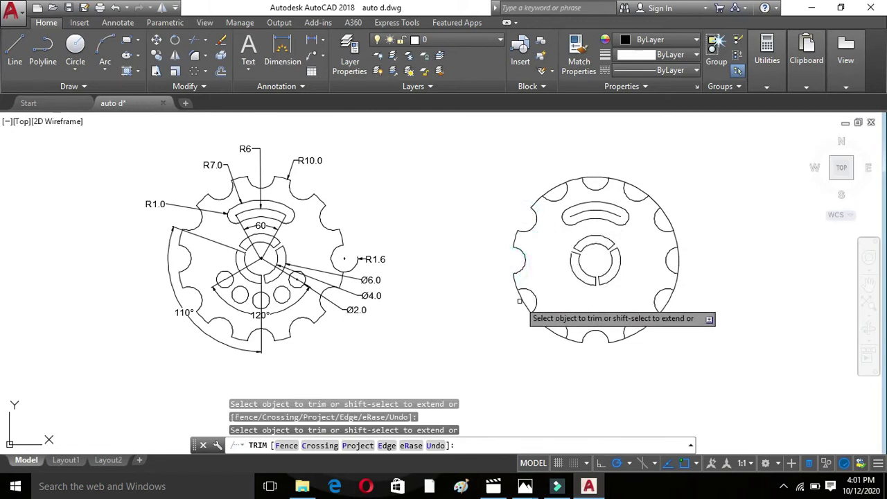
left_click(523, 300)
left_click(556, 334)
left_click(637, 331)
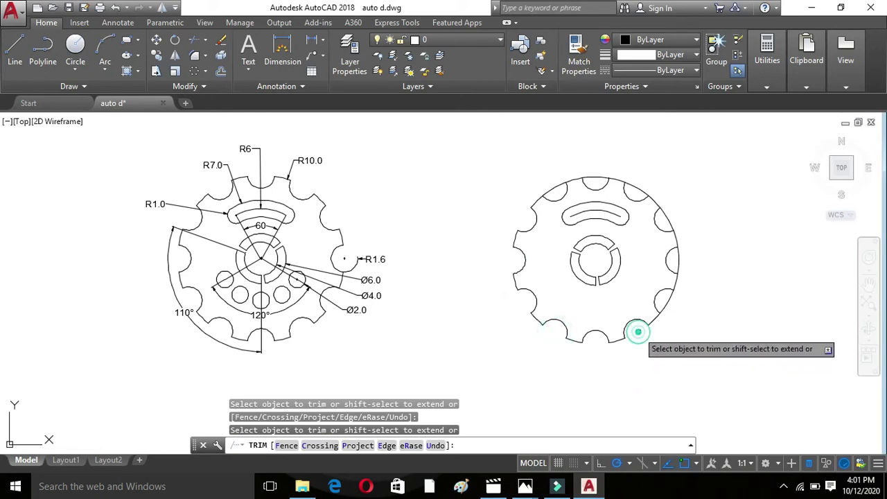
left_click(667, 302)
left_click(679, 257)
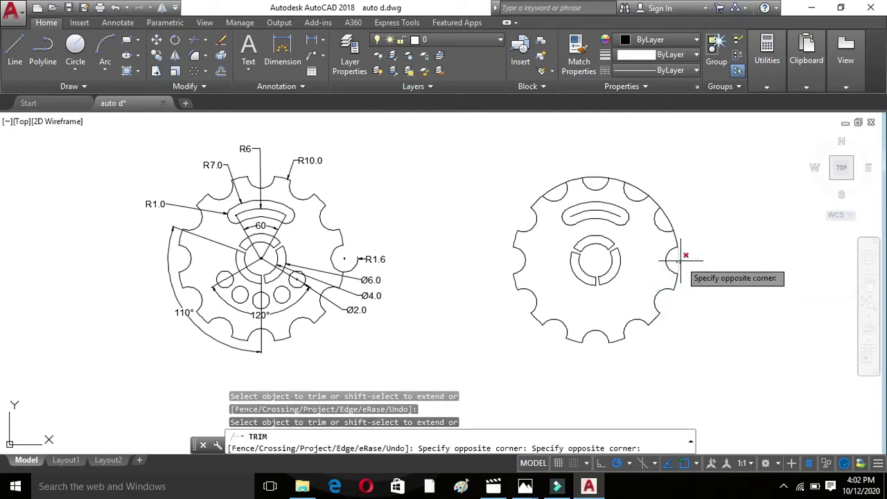
left_click(681, 258)
left_click(666, 219)
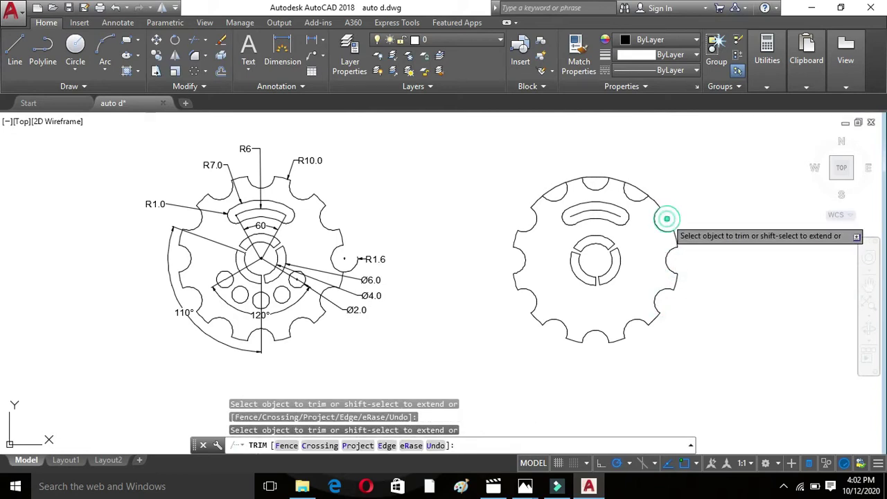
left_click(643, 179)
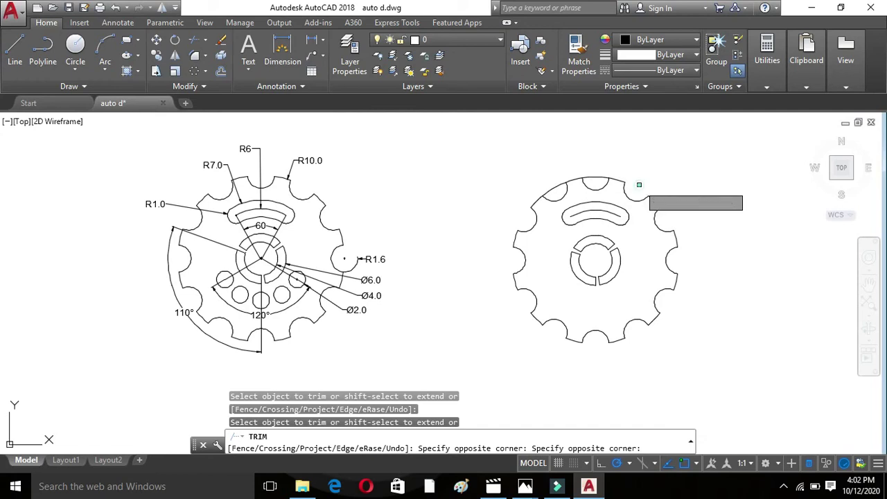
left_click(600, 177)
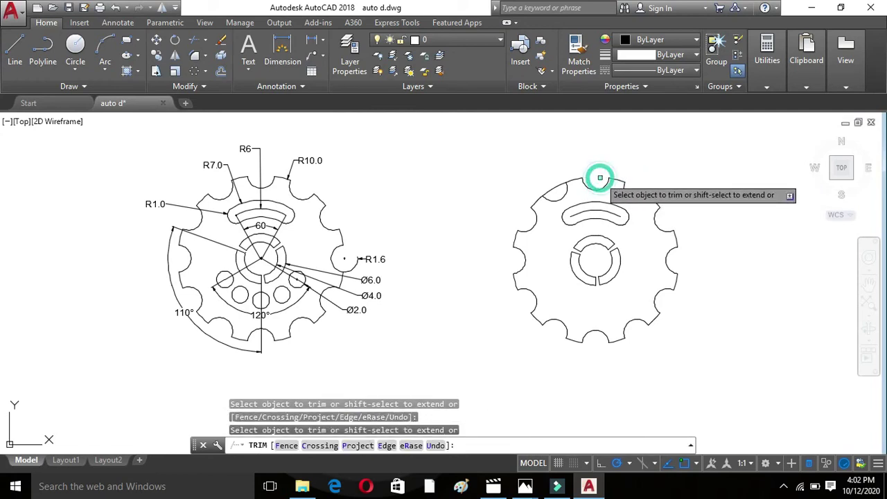
left_click(558, 183)
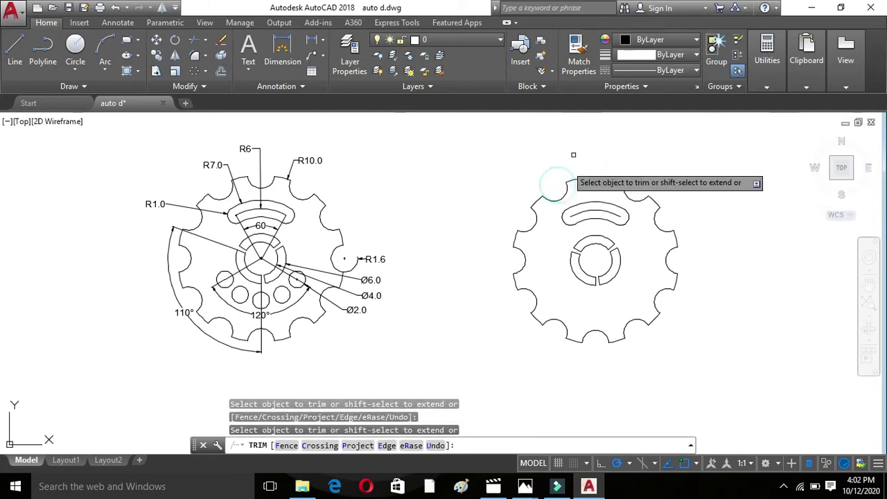
Draw a 5-unit vertical line down from the right plate's centre with polar tracking off
key("Escape")
key("Escape")
key("Escape")
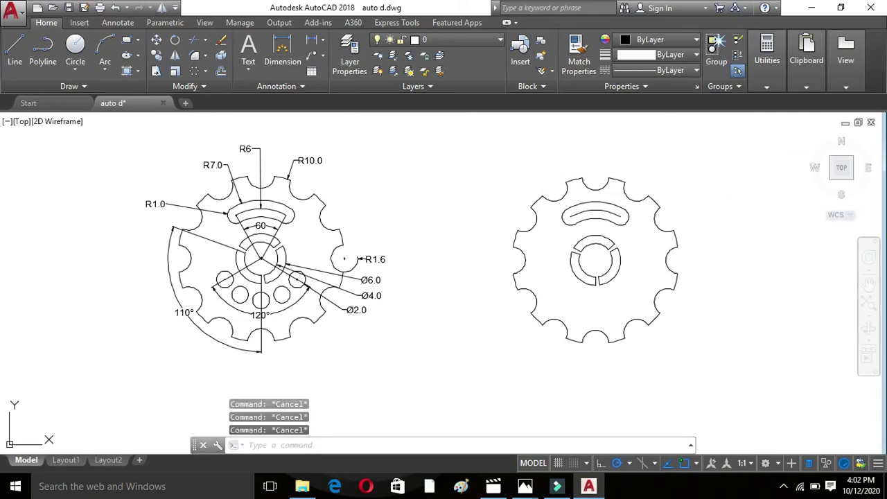
left_click(15, 47)
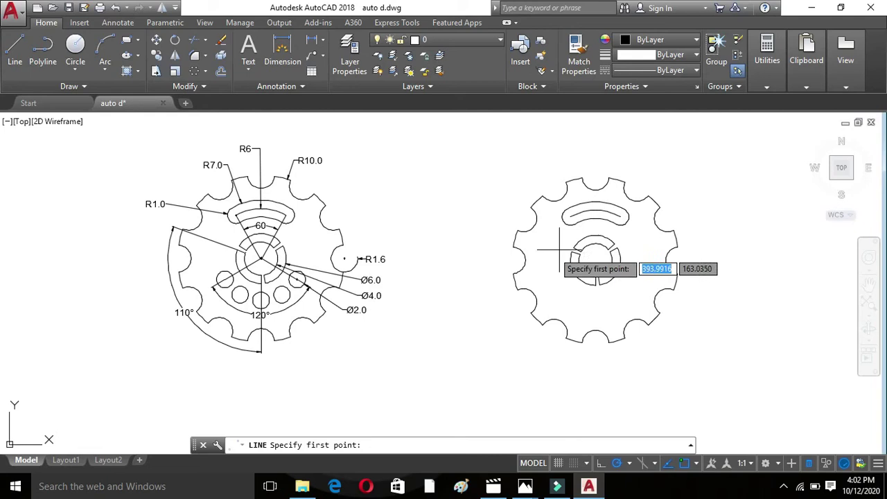
left_click(595, 262)
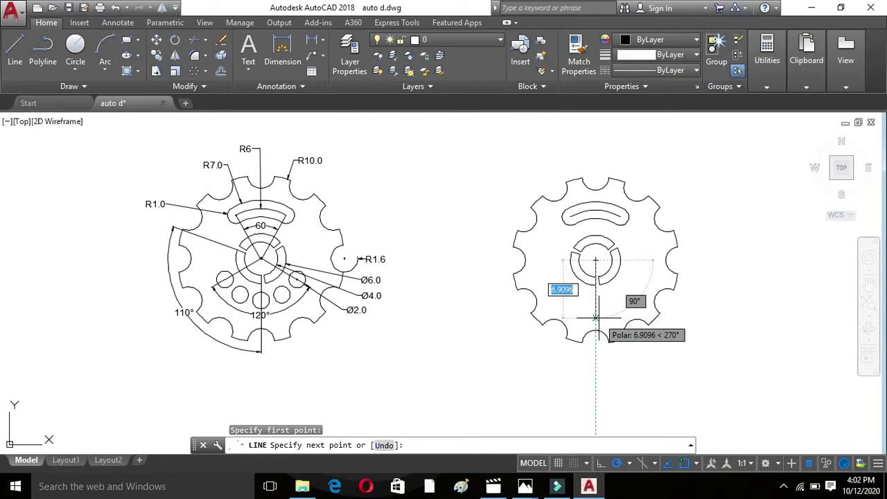
key("F10")
type("5")
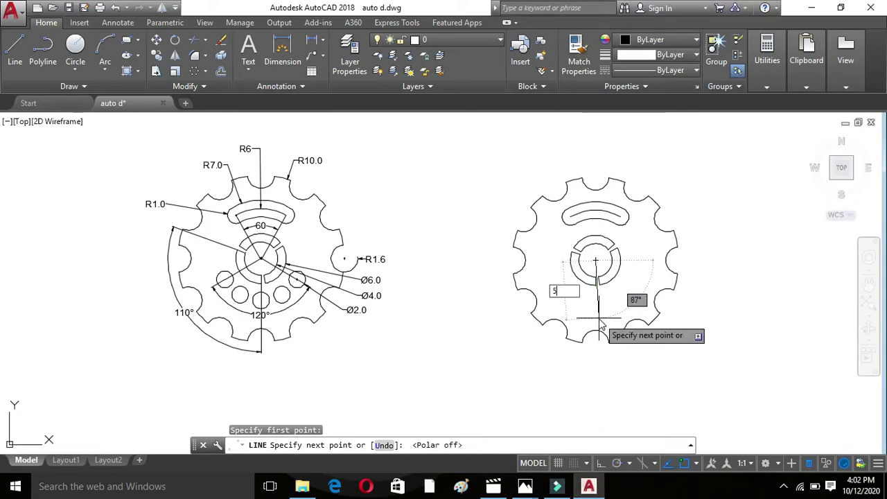
key("Return")
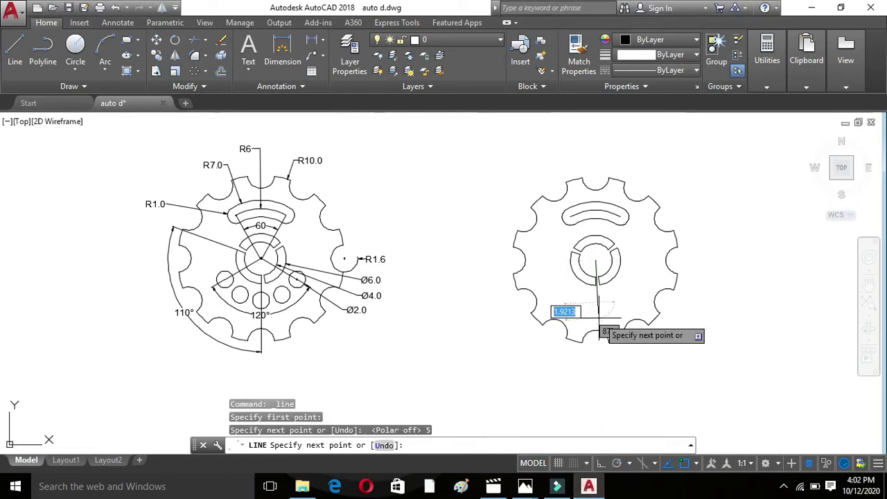
key("Escape")
key("Escape")
key("Escape")
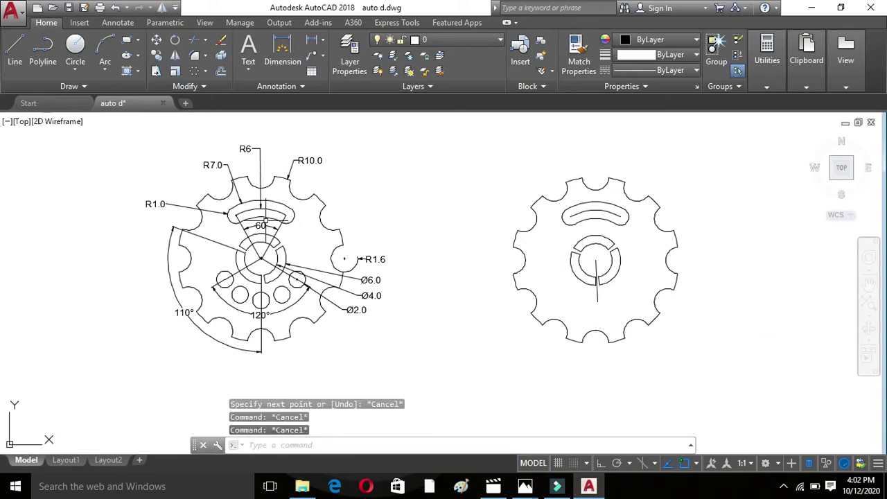
Draw a diameter-2 circle centred at the line's lower end
left_click(76, 46)
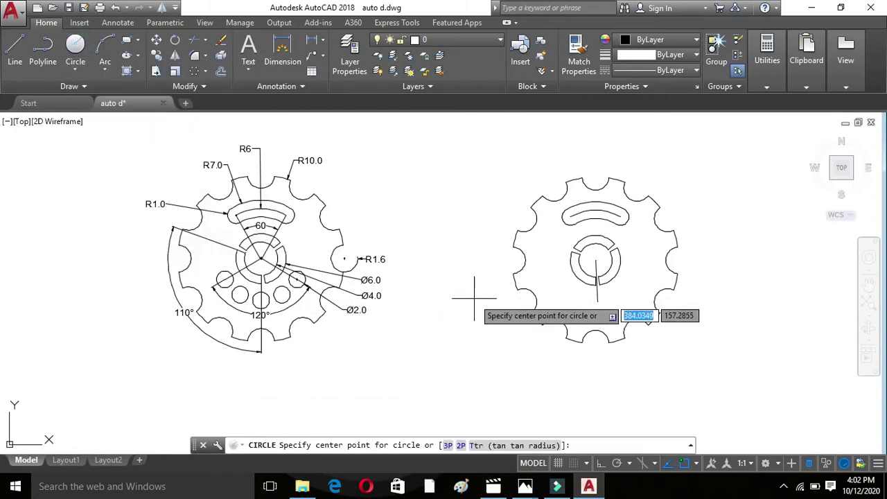
left_click(597, 301)
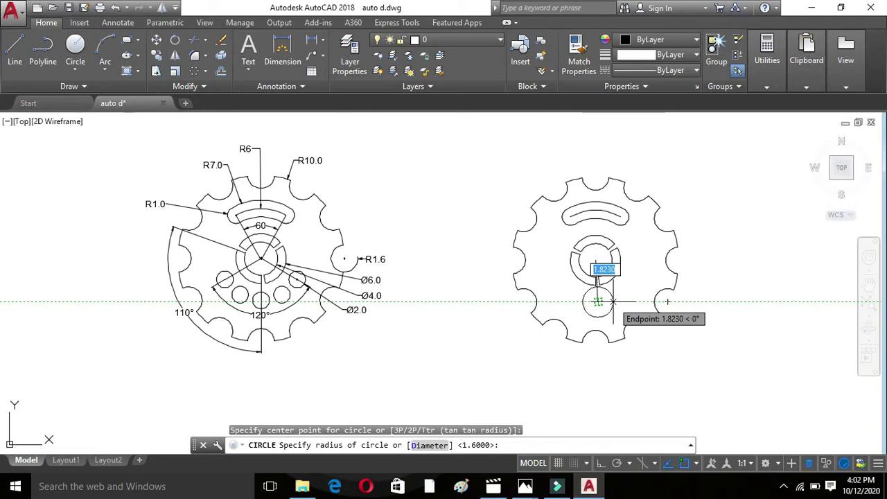
left_click(85, 62)
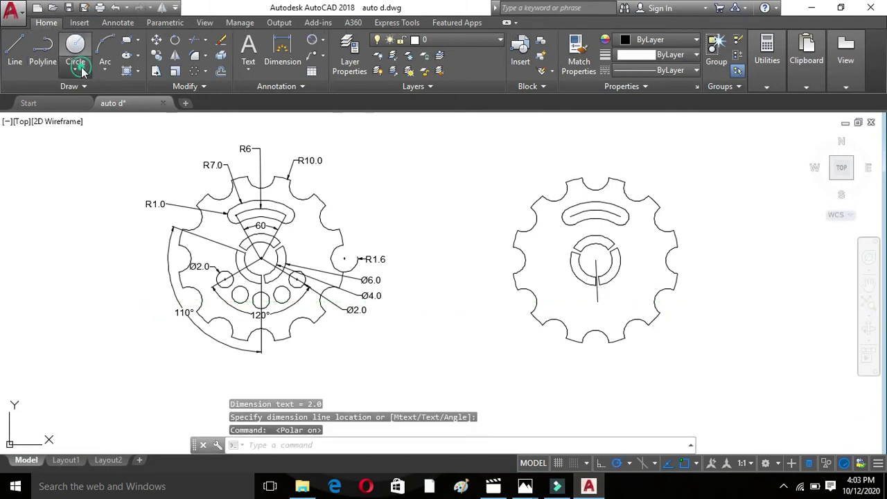
left_click(104, 118)
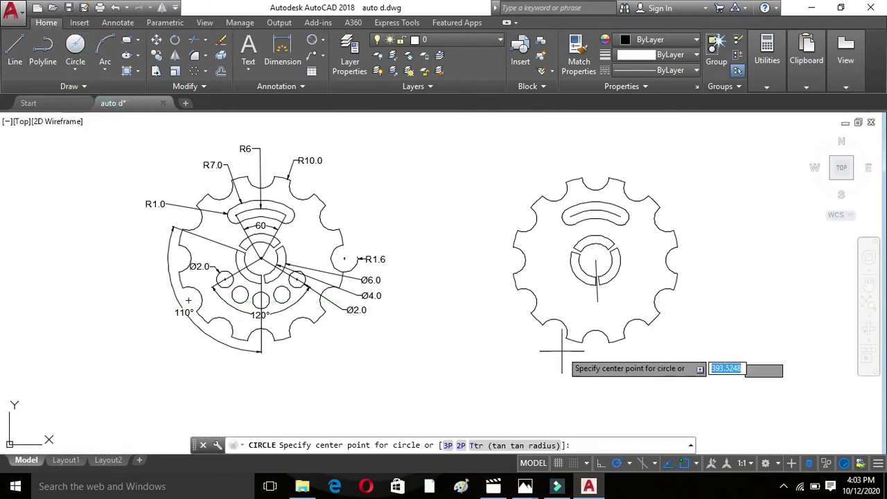
left_click(597, 301)
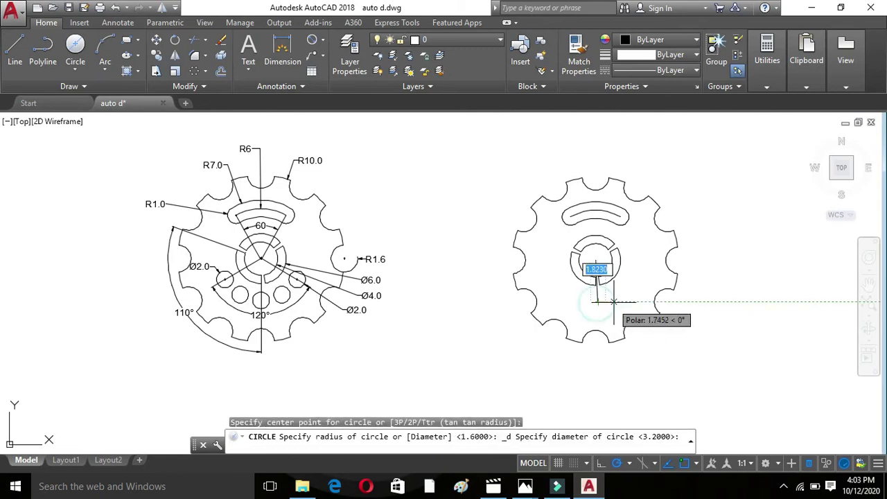
type("2")
key("Return")
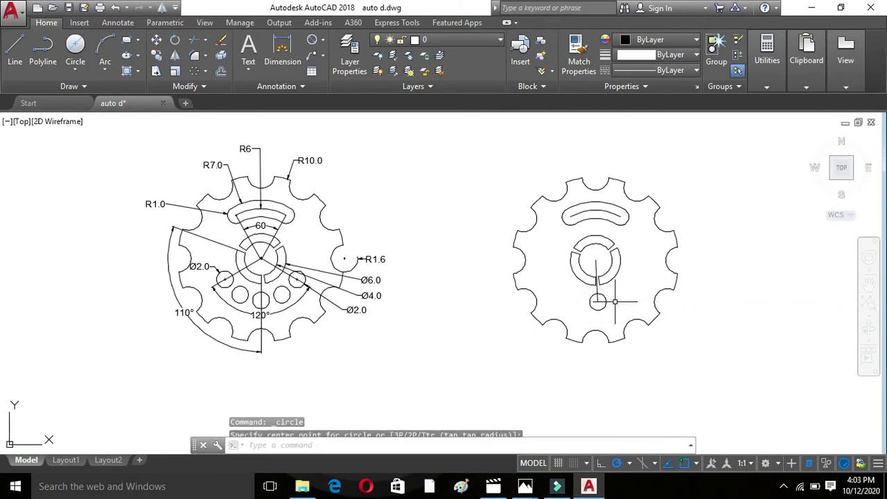
key("Escape")
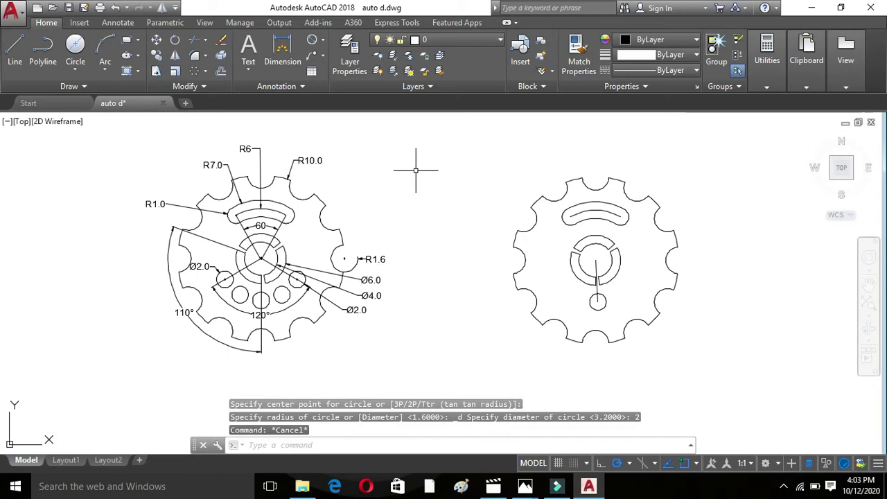
key("Escape")
key("Escape")
Draw a 5-unit guide line from the plate centre at 300°
left_click(17, 55)
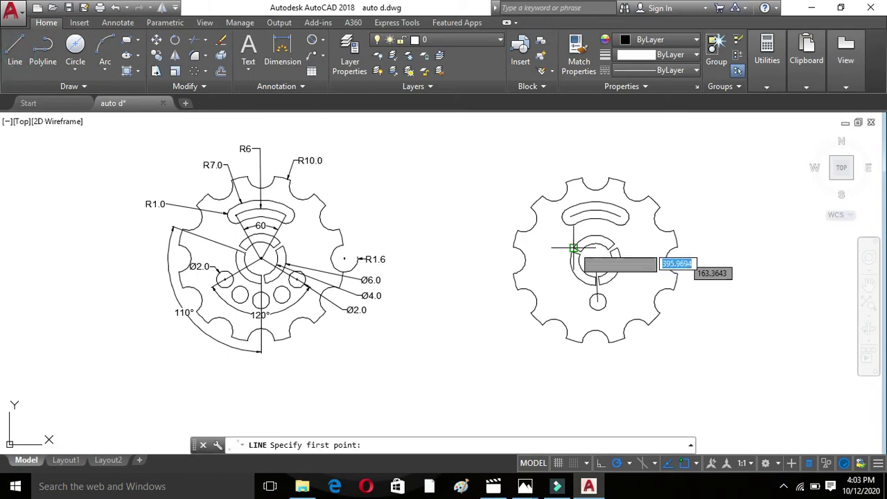
left_click(596, 260)
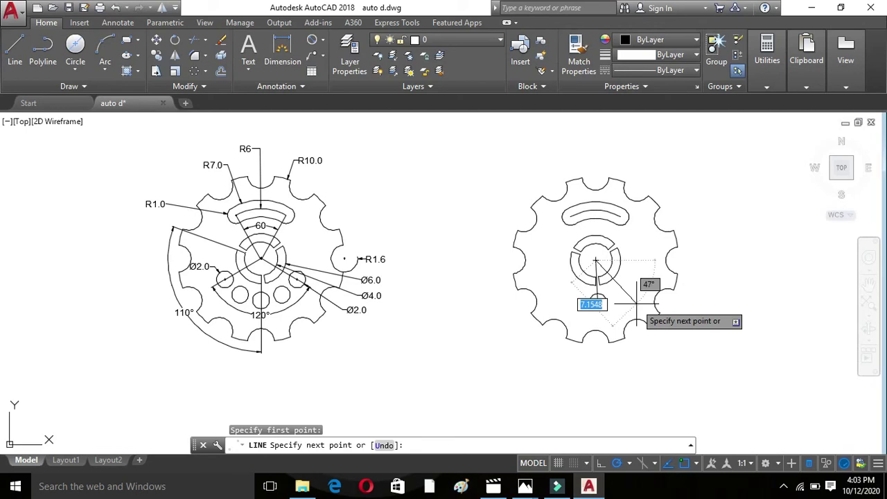
key("F8")
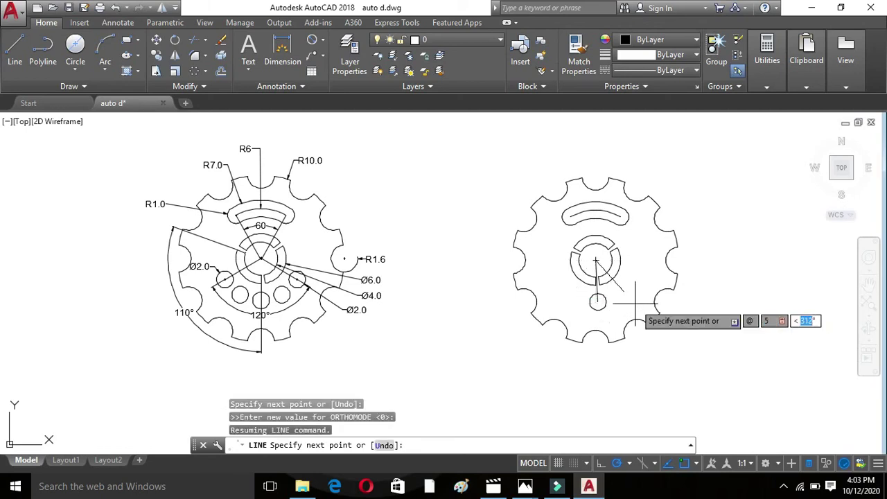
type("300")
key("Return")
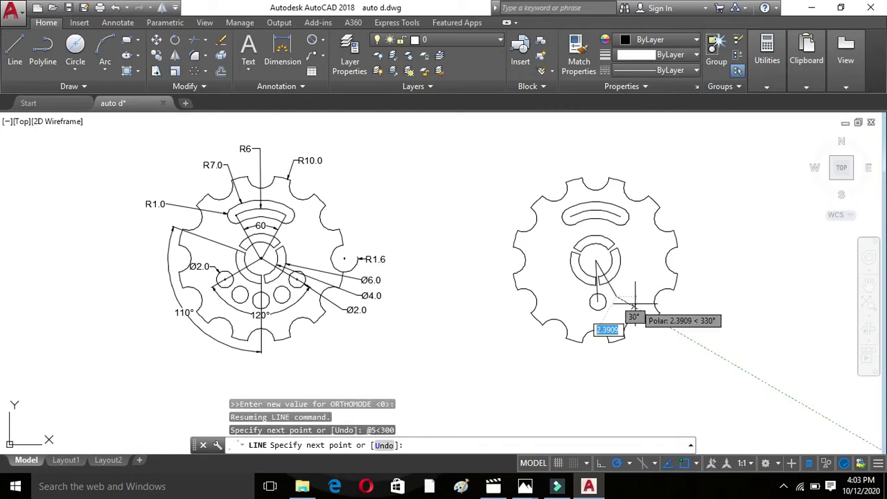
key("Escape")
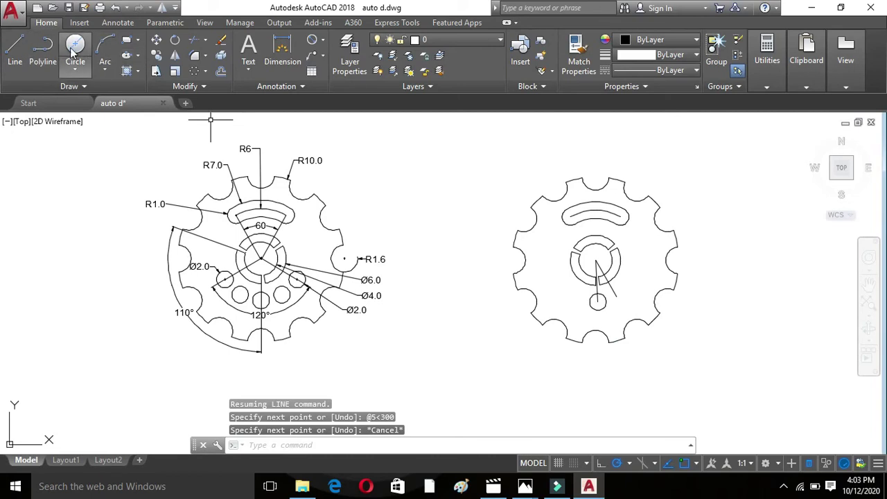
Place a diameter-2 hole at the 300° guide line's end
left_click(73, 50)
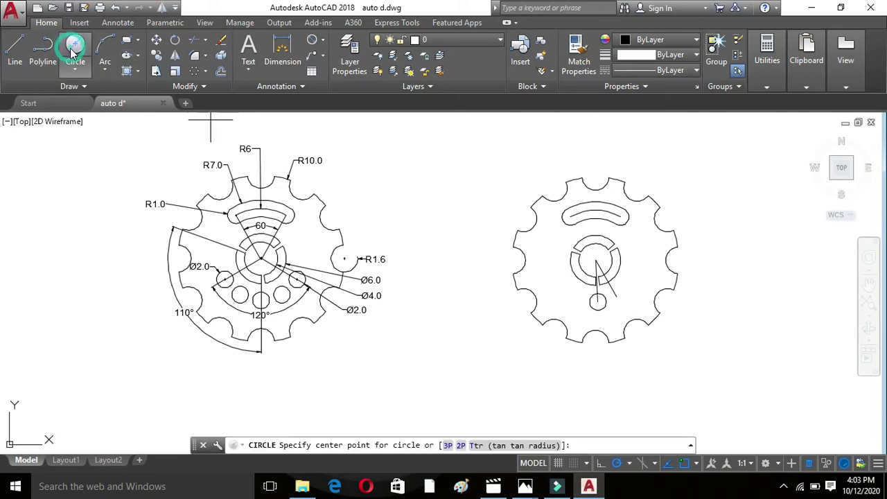
left_click(616, 297)
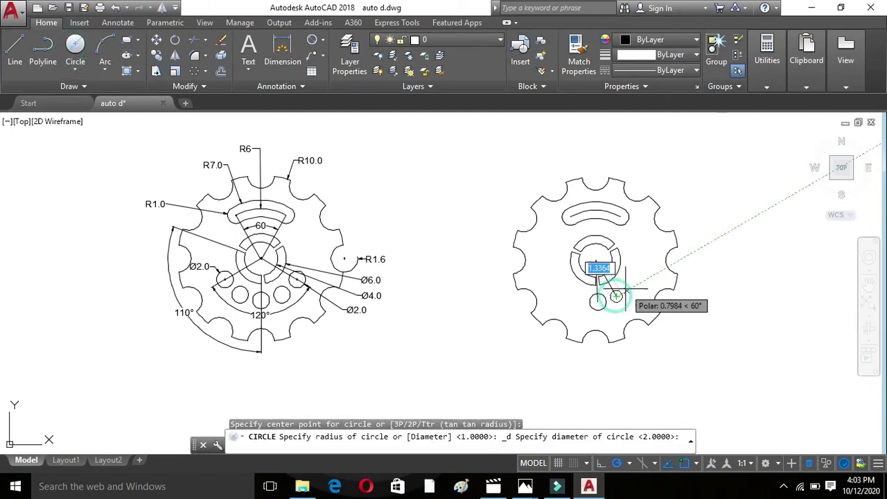
type("2")
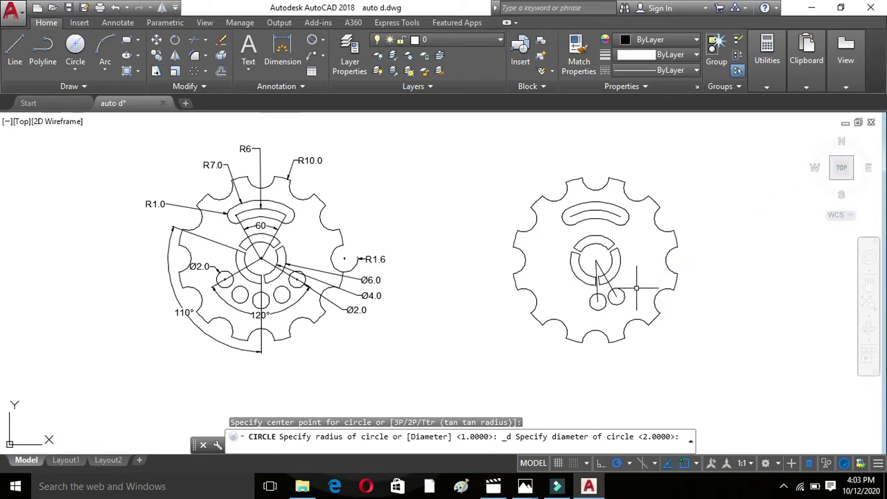
key("Return")
key("Escape")
key("Escape")
key("Escape")
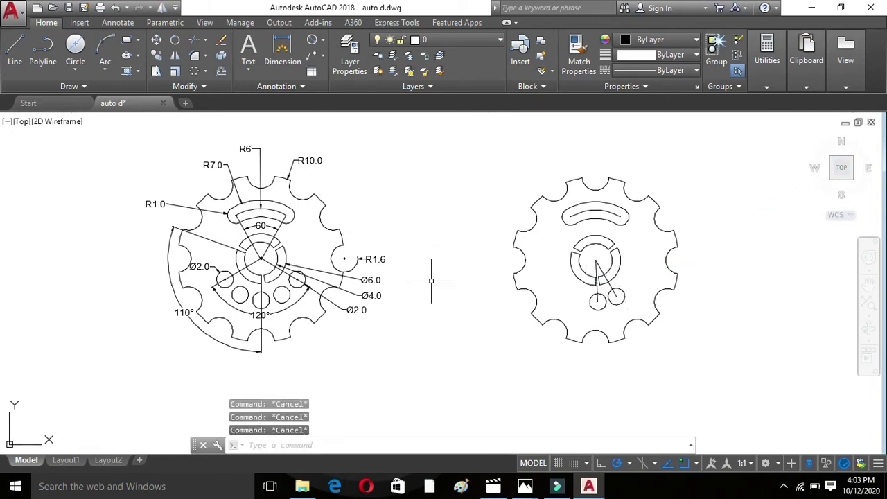
Draw a 5-unit guide line from the gear centre at 330°
left_click(13, 54)
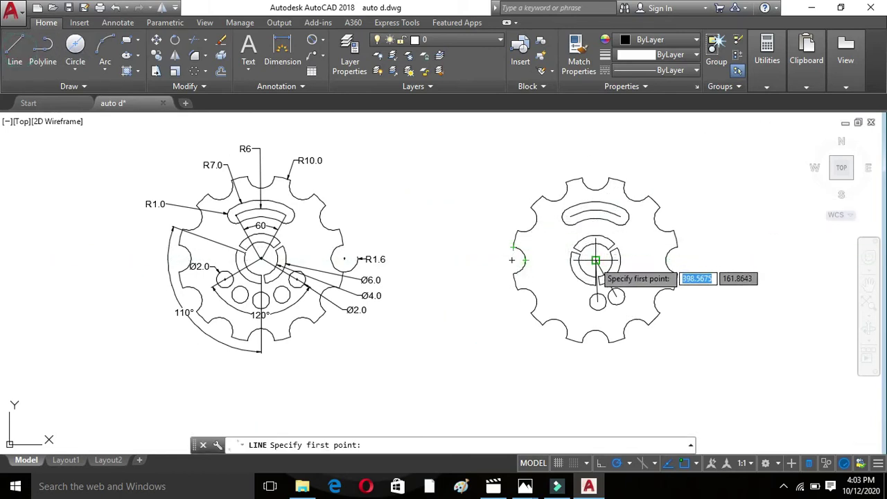
left_click(595, 260)
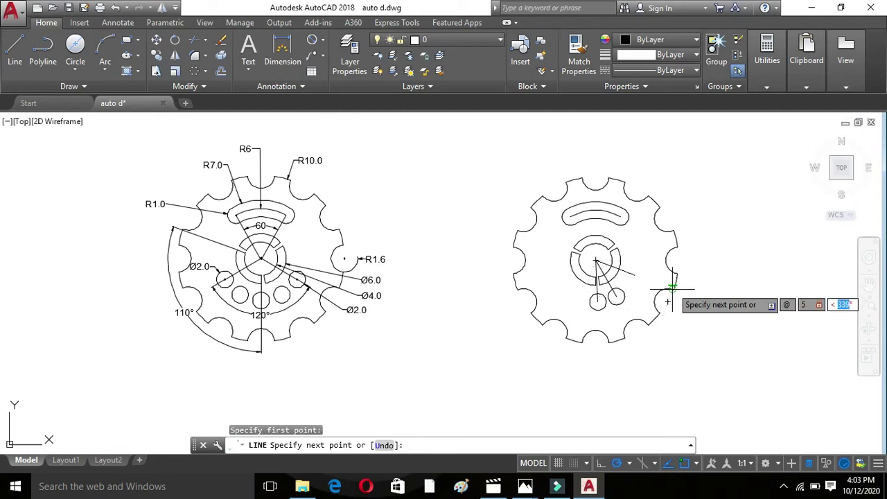
type("330")
key("Return")
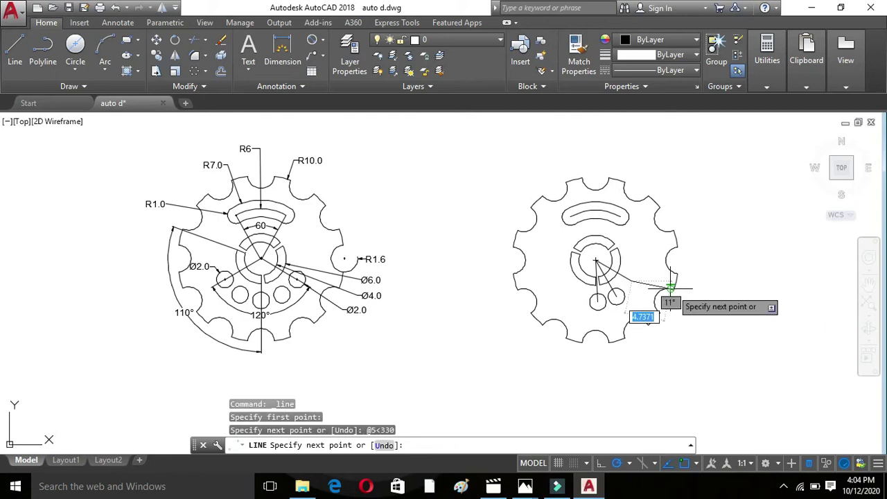
key("Escape")
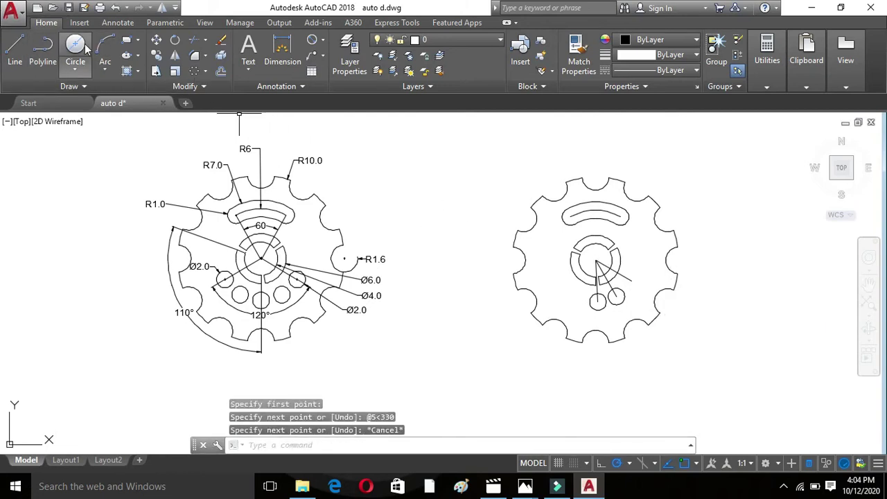
Place a diameter-2 hole at the 330° guide line's end
left_click(75, 46)
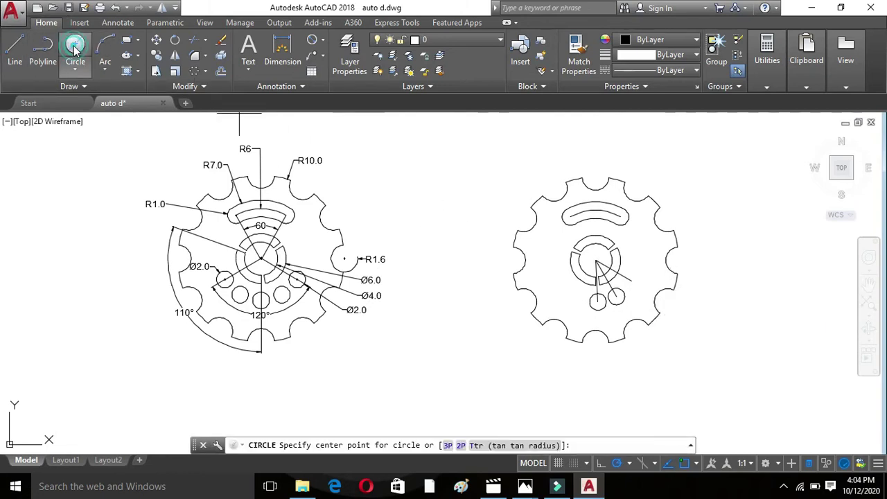
left_click(631, 281)
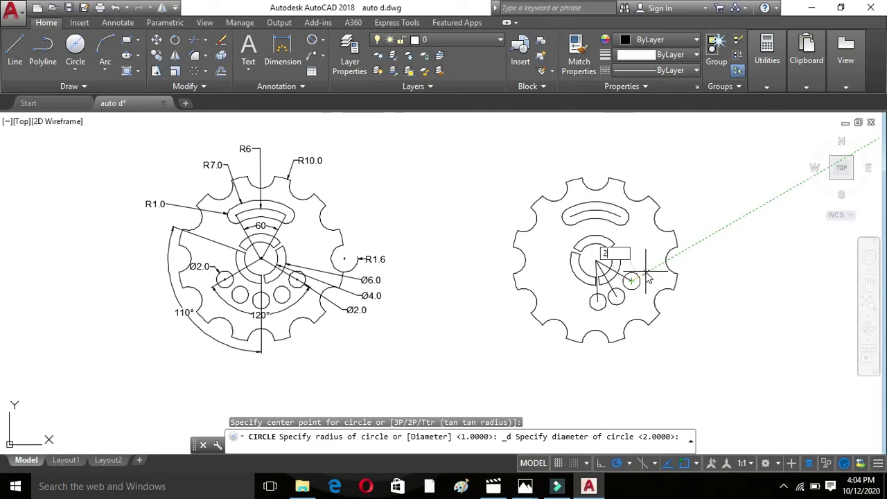
key("Return")
key("Escape")
key("Escape")
key("Escape")
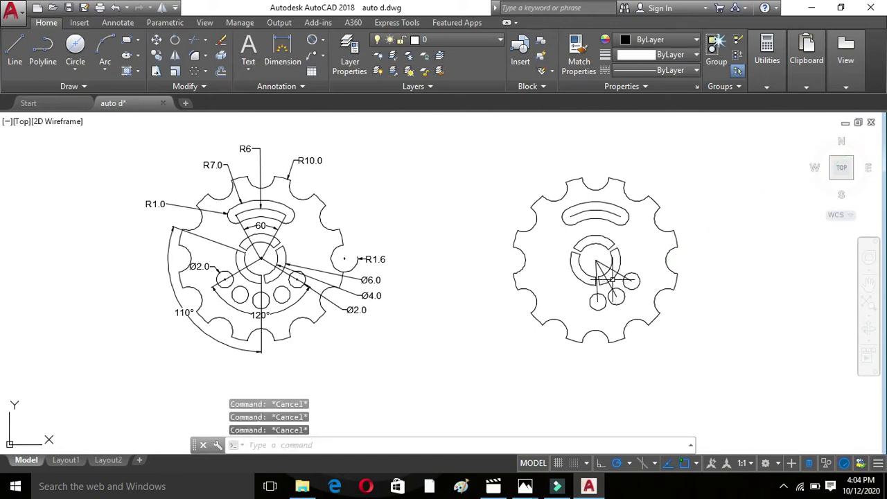
Erase the three guide lines from the hub centre
left_click(601, 271)
left_click(601, 264)
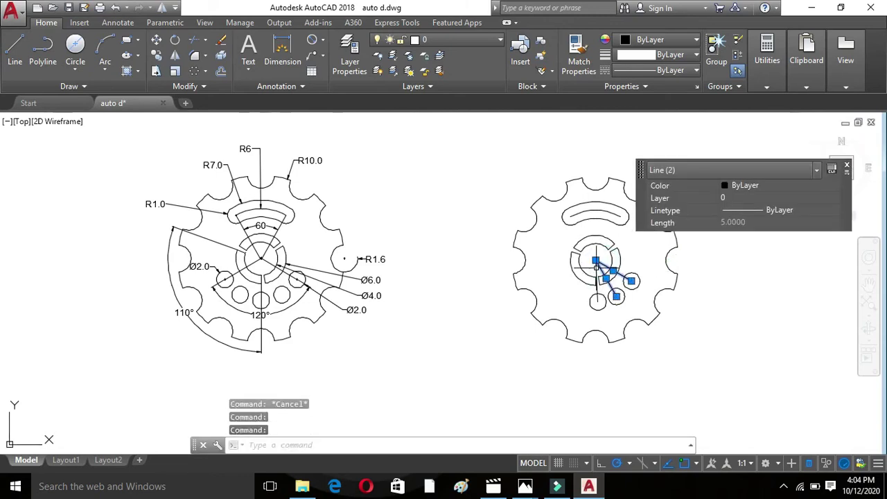
left_click(595, 267)
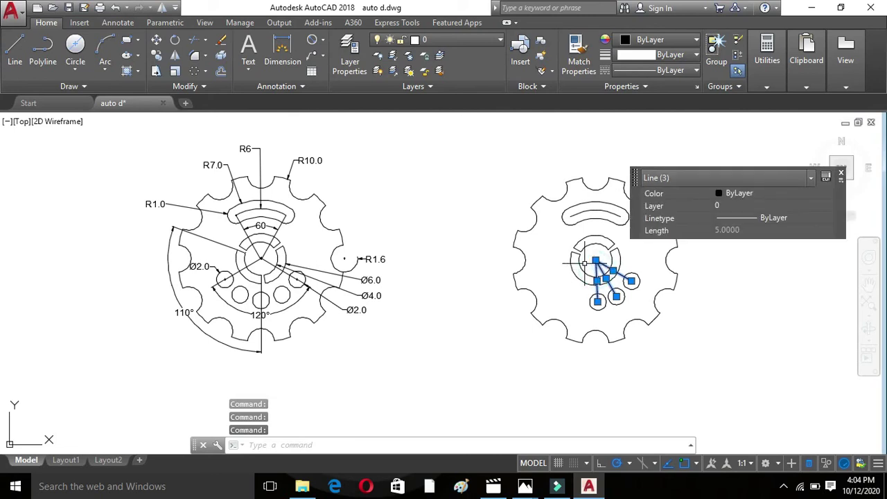
key("Delete")
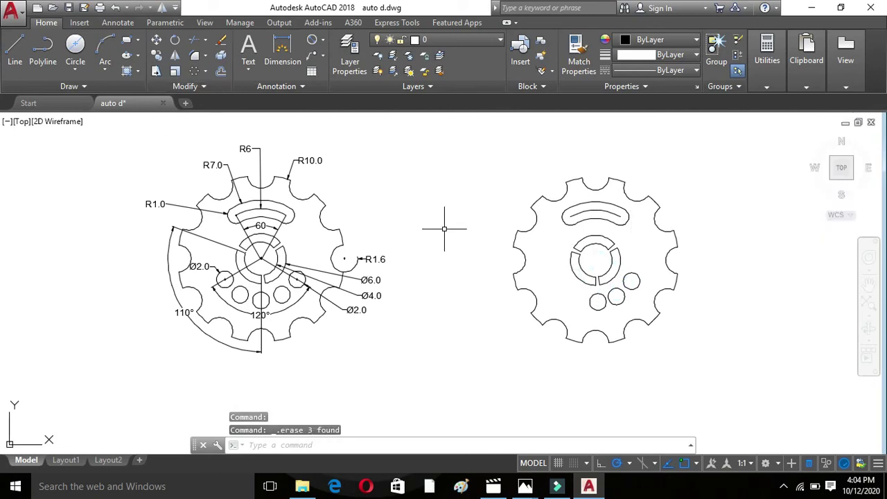
Mirror the two right-hand holes about the vertical centreline, keeping the originals
left_click(616, 300)
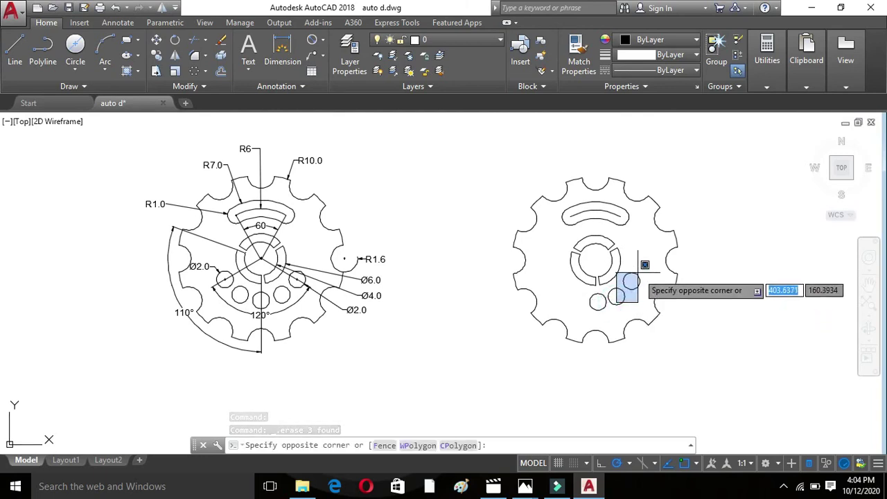
left_click(643, 279)
left_click(616, 297)
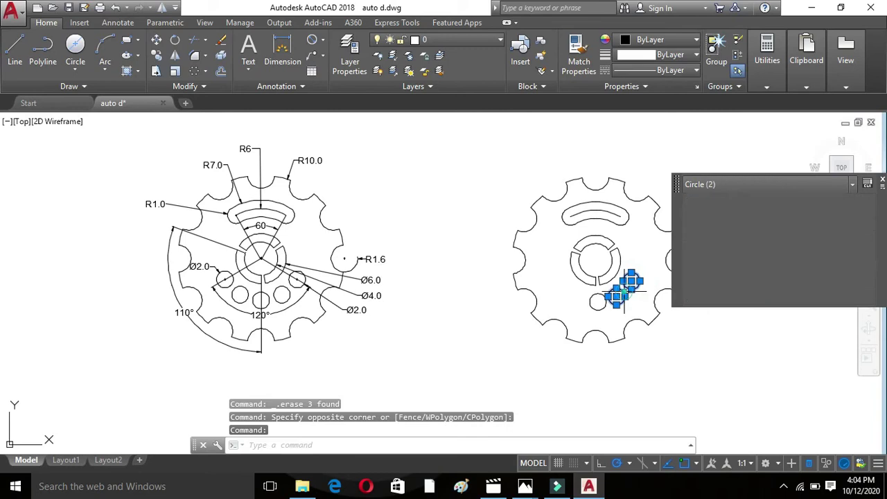
left_click(176, 56)
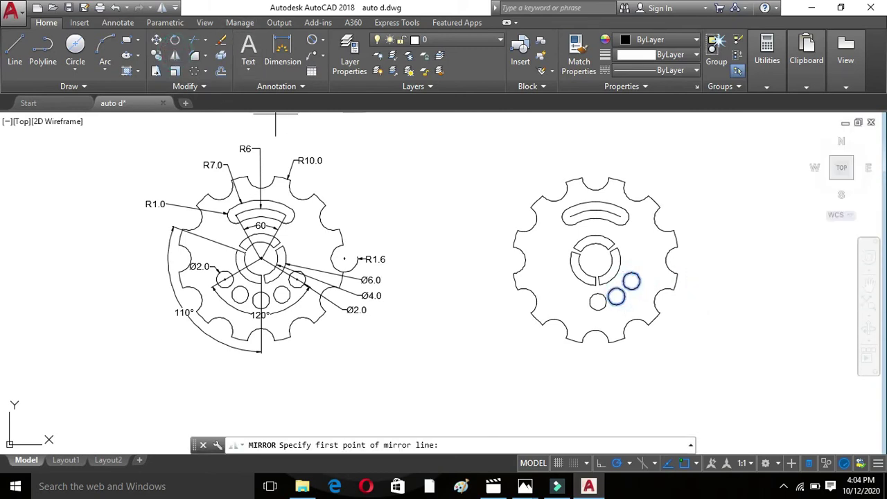
left_click(596, 260)
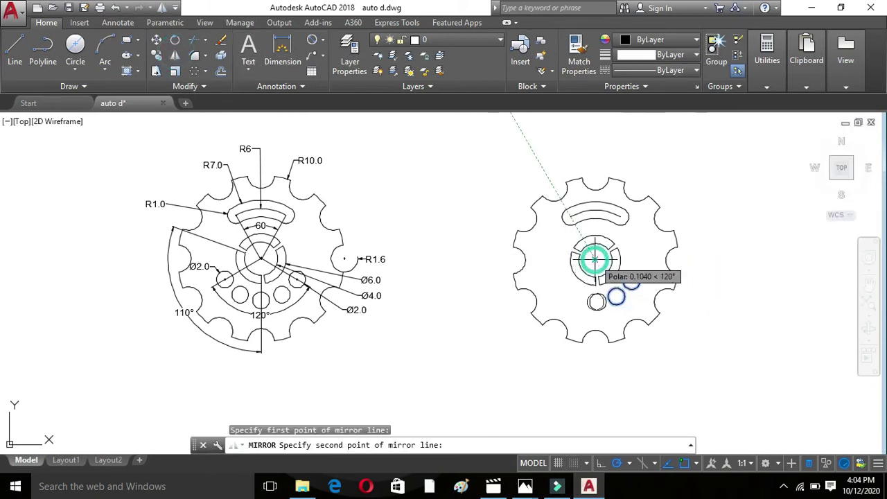
left_click(597, 300)
left_click(619, 353)
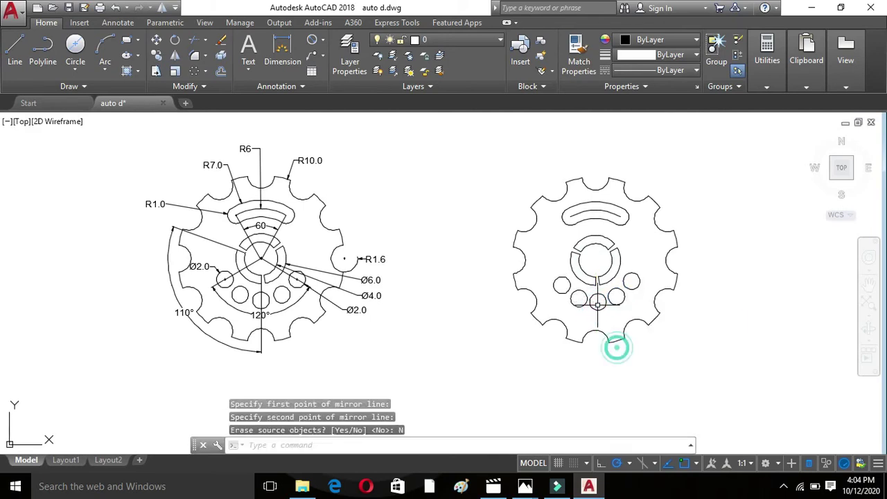
Move the whole redrawn gear left, closer to the original drawing
key("Escape")
key("Escape")
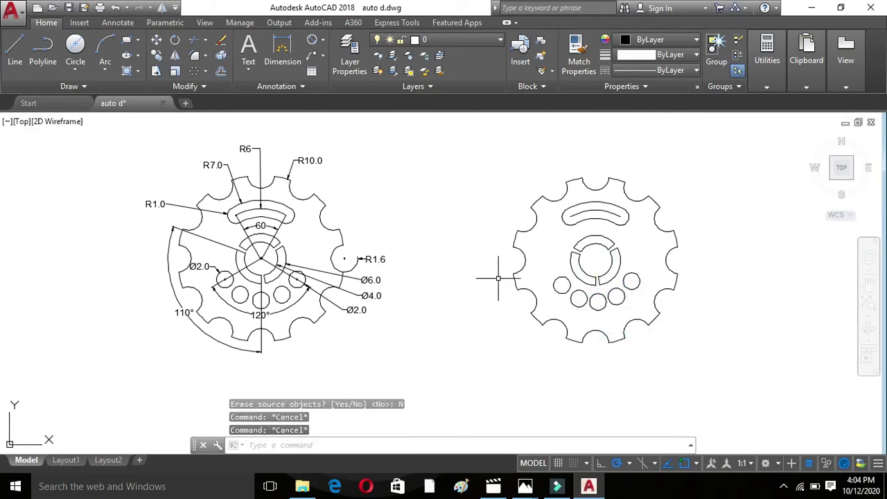
key("Escape")
mouse_move(491, 141)
left_mouse_down()
mouse_move(722, 270)
mouse_move(713, 152)
left_mouse_up()
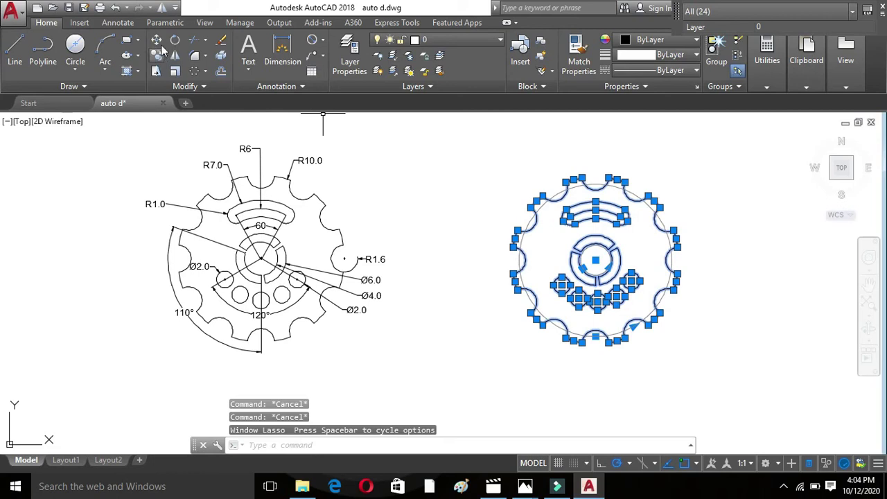
left_click(157, 40)
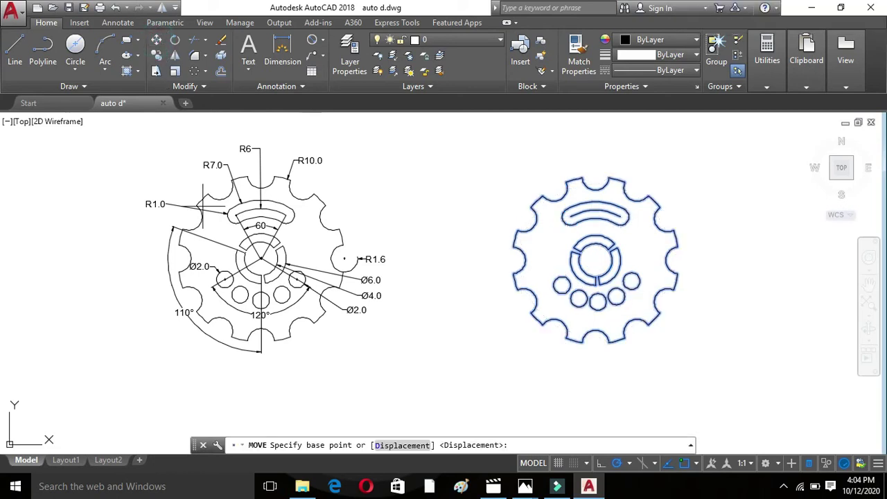
left_click(568, 359)
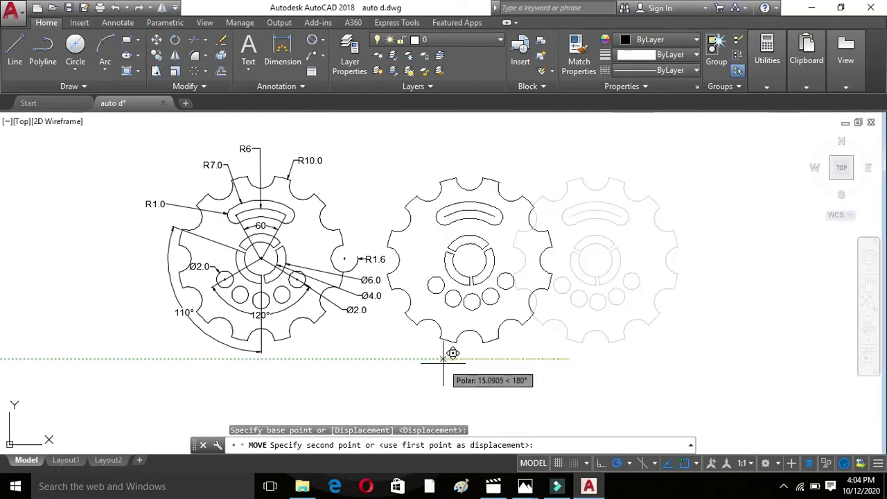
left_click(443, 359)
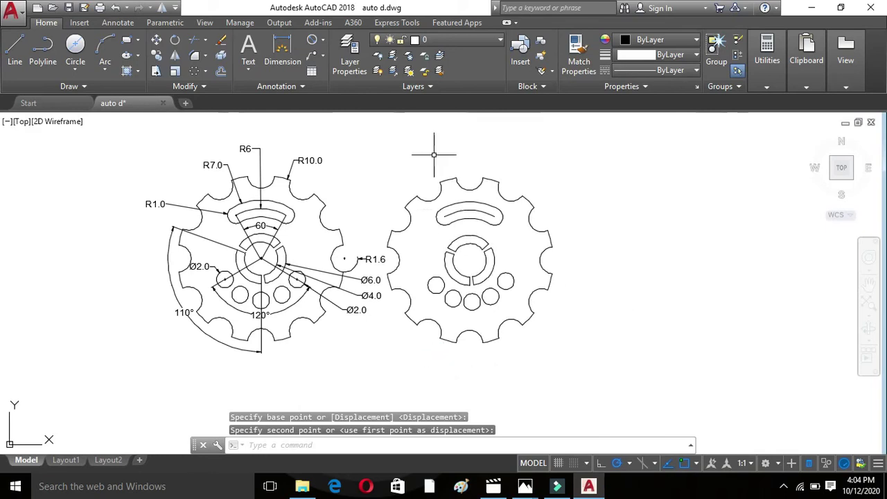
Copy all 24 objects of the gear and place the copy to its right
left_click(162, 55)
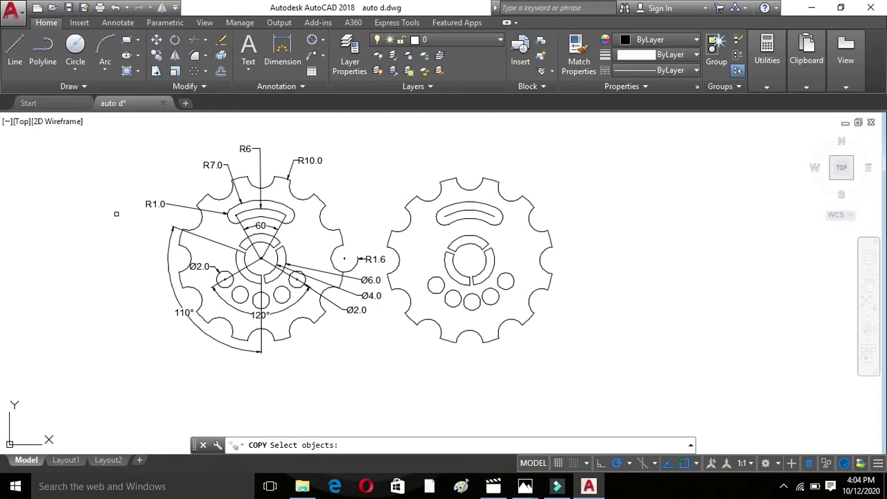
mouse_move(544, 147)
left_mouse_down()
mouse_move(570, 282)
mouse_move(365, 244)
left_mouse_up()
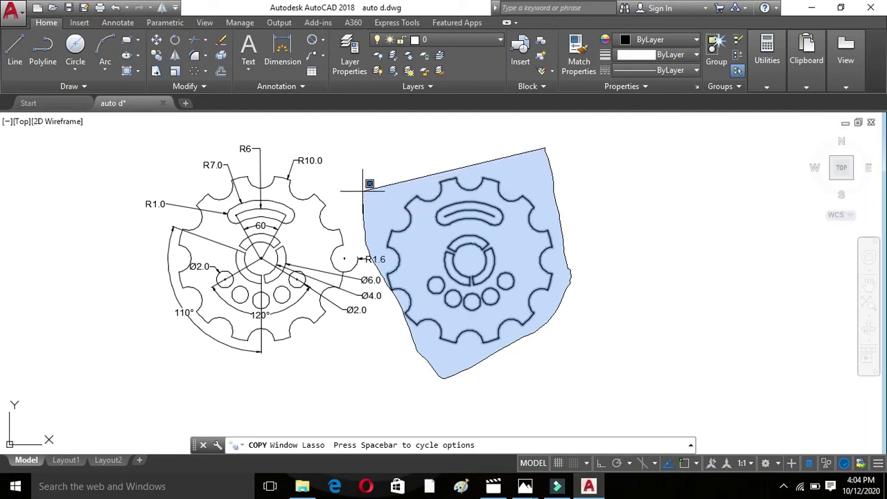
left_click_drag(372, 236, 367, 192)
key("Return")
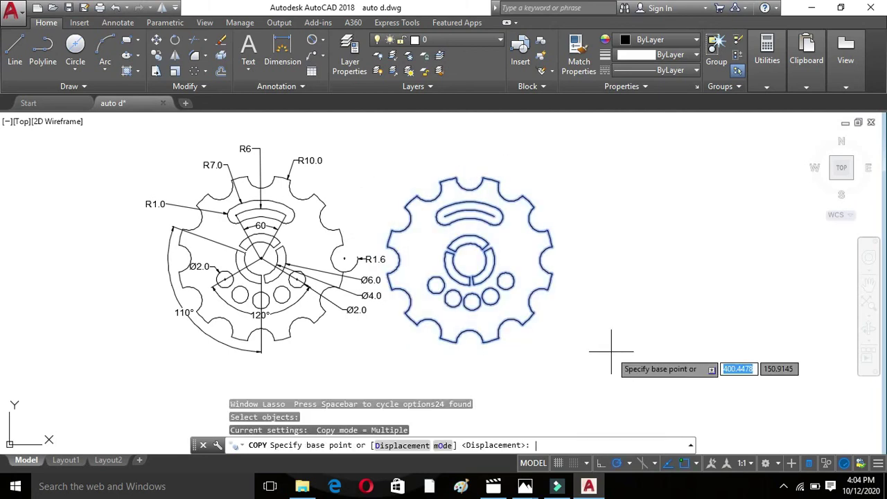
left_click(469, 343)
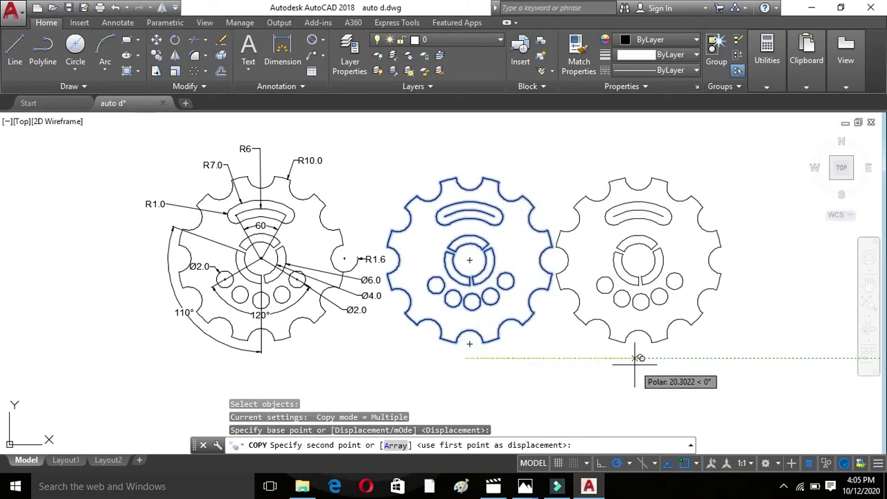
left_click(635, 359)
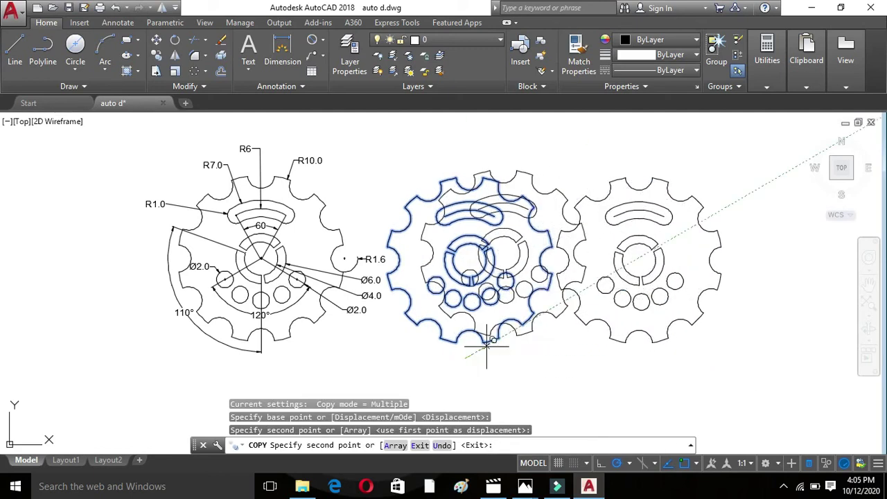
key("Escape")
middle_click_drag(435, 285, 429, 302)
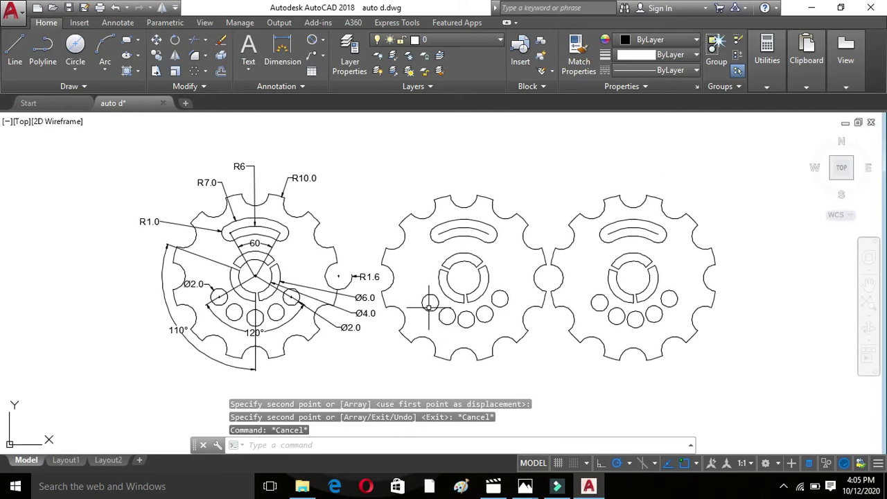
Set up a Pattern-type hatch with colour and background both lavender 152,152,204
left_click(137, 71)
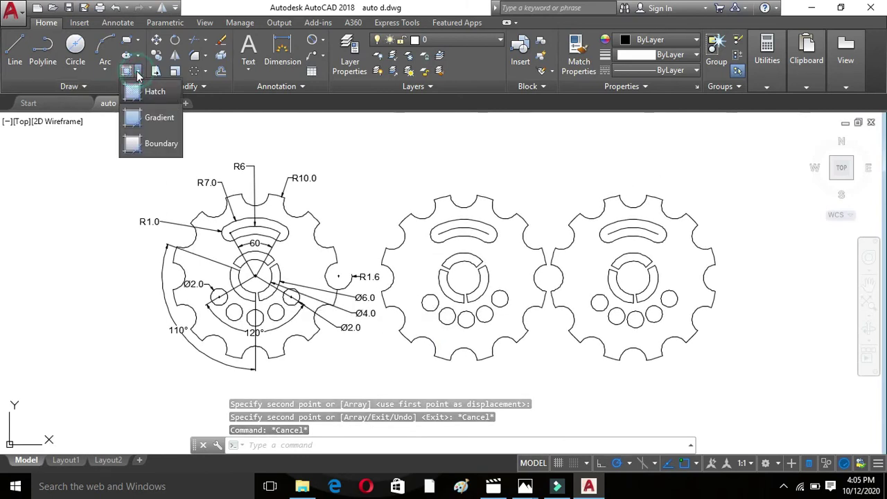
left_click(149, 122)
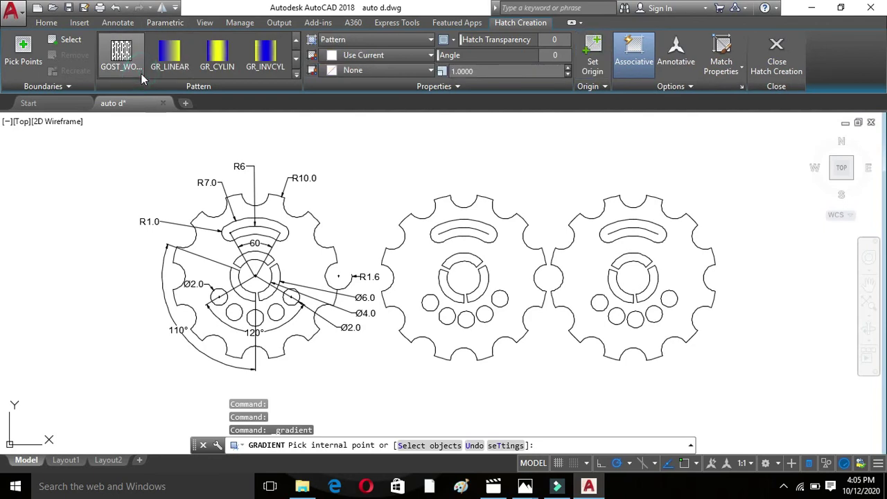
left_click(425, 39)
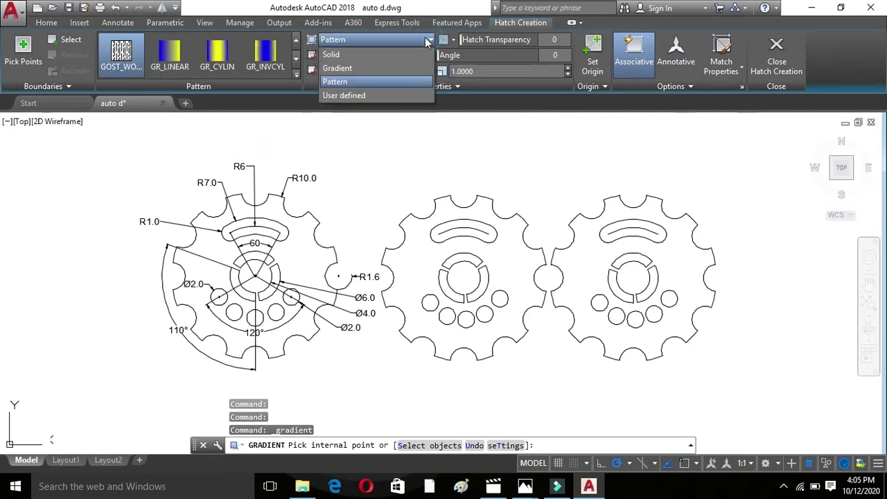
left_click(344, 81)
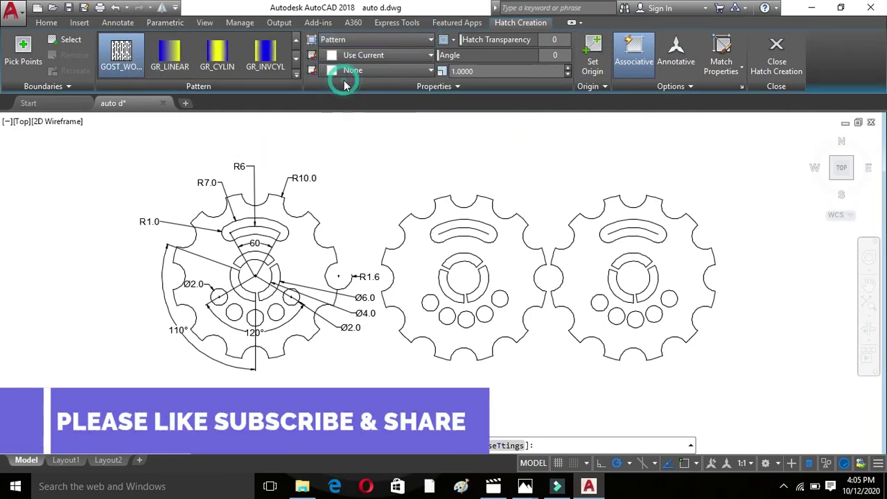
left_click(431, 56)
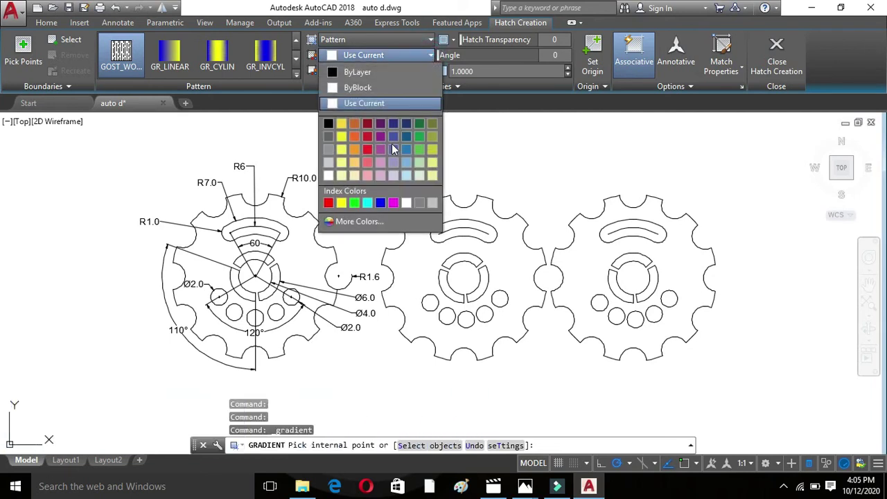
left_click(393, 162)
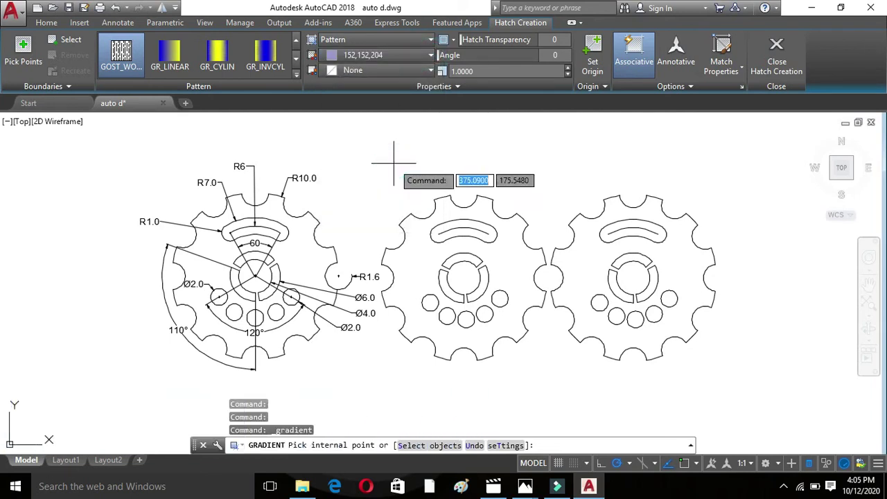
left_click(408, 72)
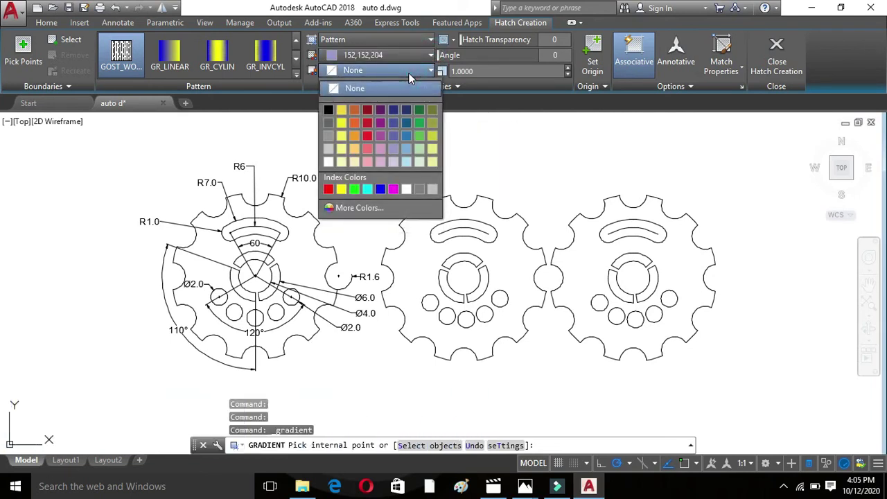
left_click(399, 151)
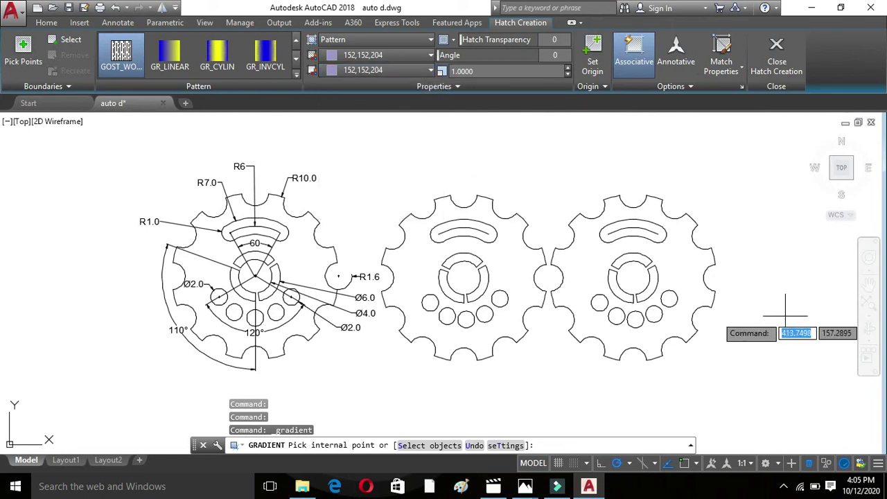
Hatch the right gear plate, leaving its slots and holes open, then exit the command
left_click(675, 261)
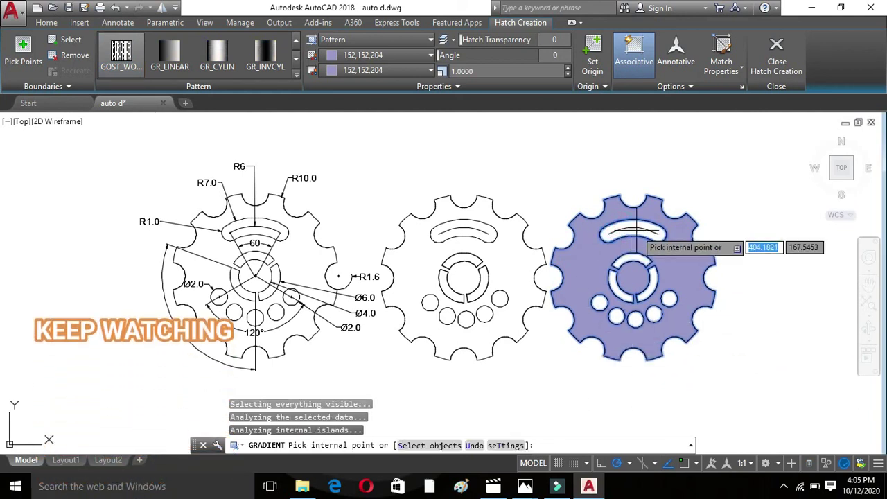
left_click(633, 260)
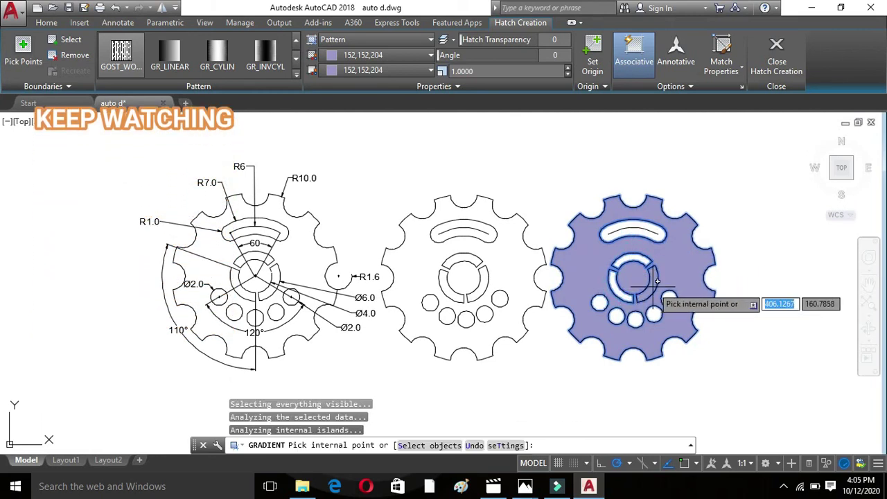
key("Escape")
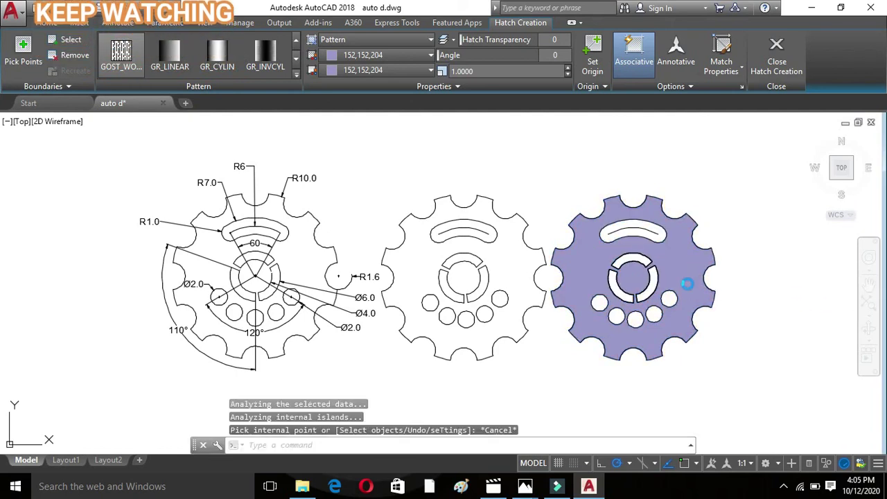
key("Escape")
key("Escape")
key("Escape")
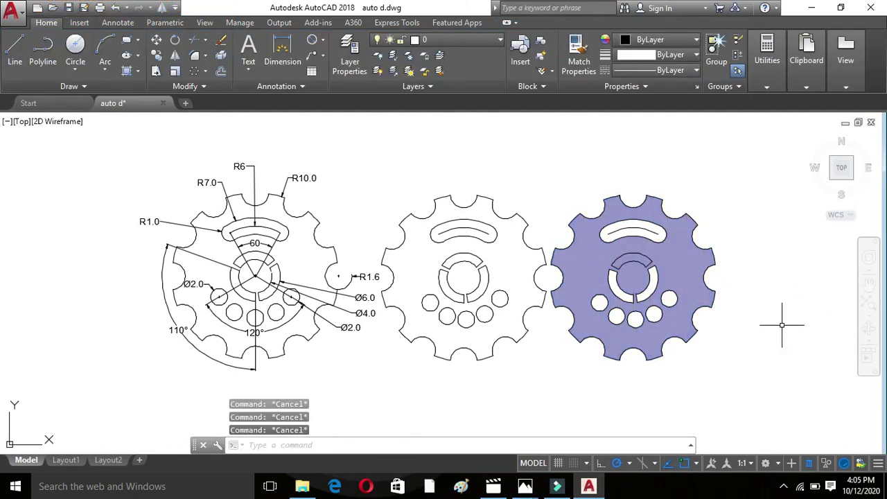
Start a gradient fill with both gradient colours set to lavender 152,152,204
key("Return")
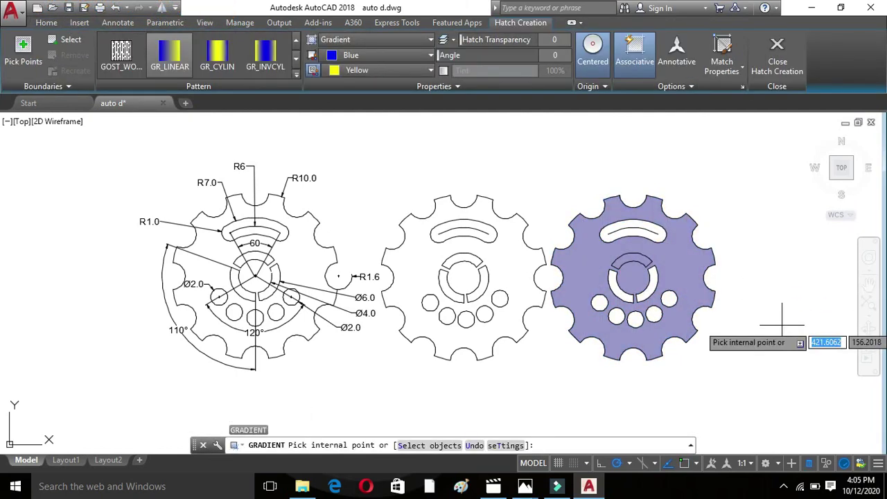
key("Escape")
key("Escape")
key("Escape")
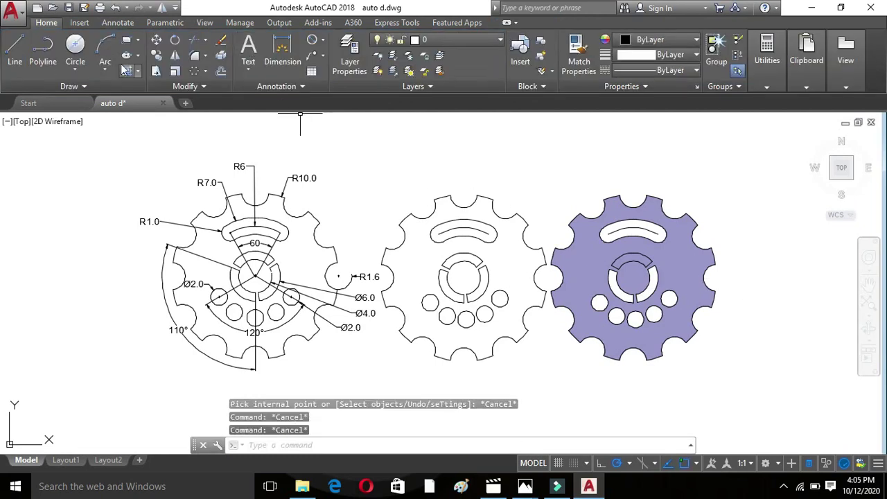
left_click(137, 72)
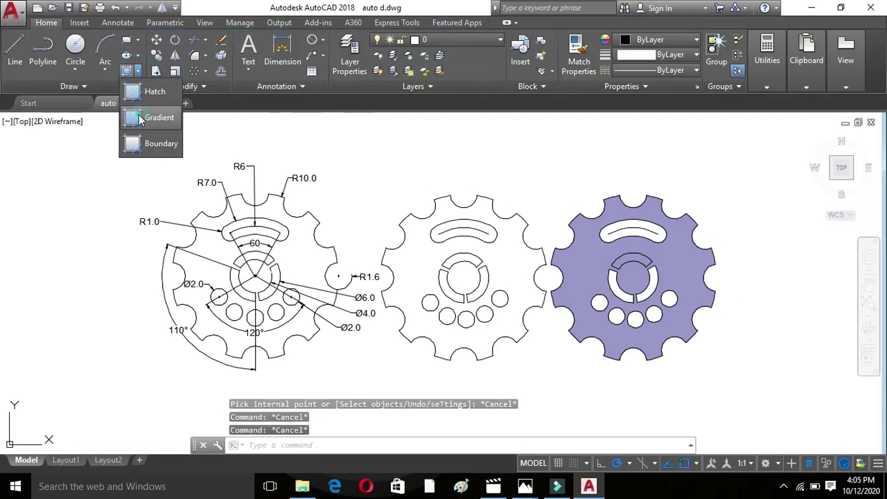
left_click(141, 120)
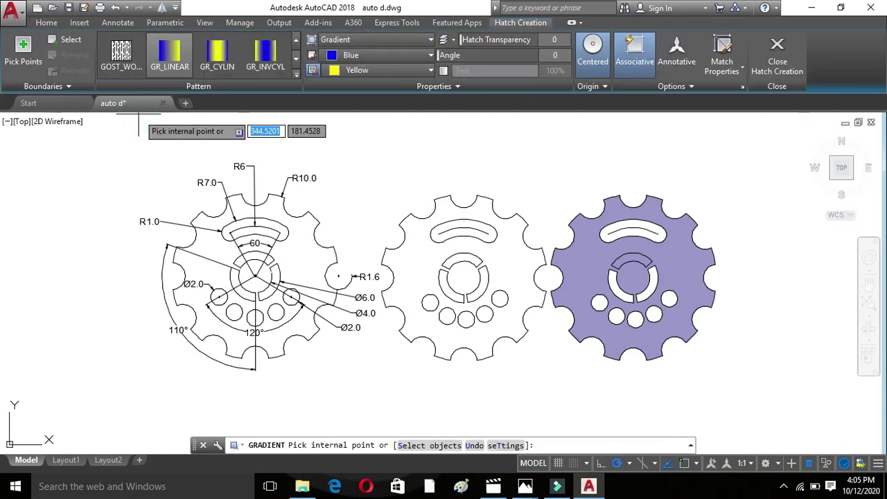
left_click(430, 56)
left_click(391, 109)
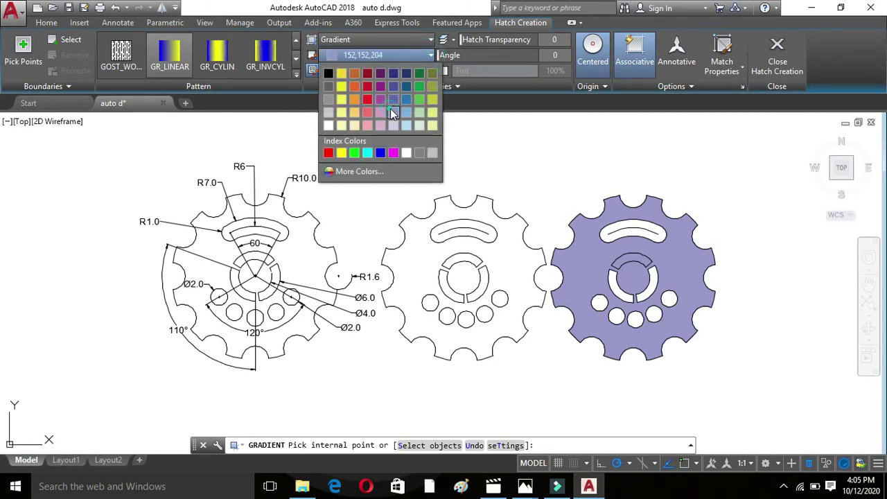
left_click(420, 71)
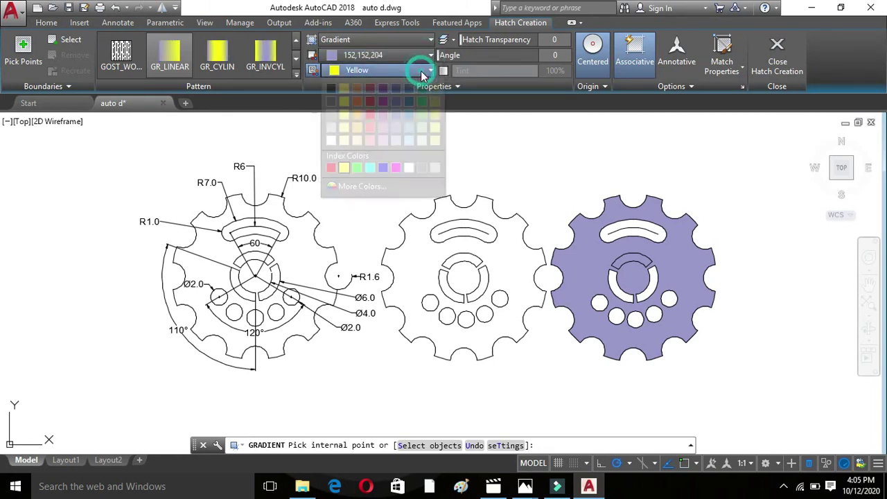
left_click(397, 128)
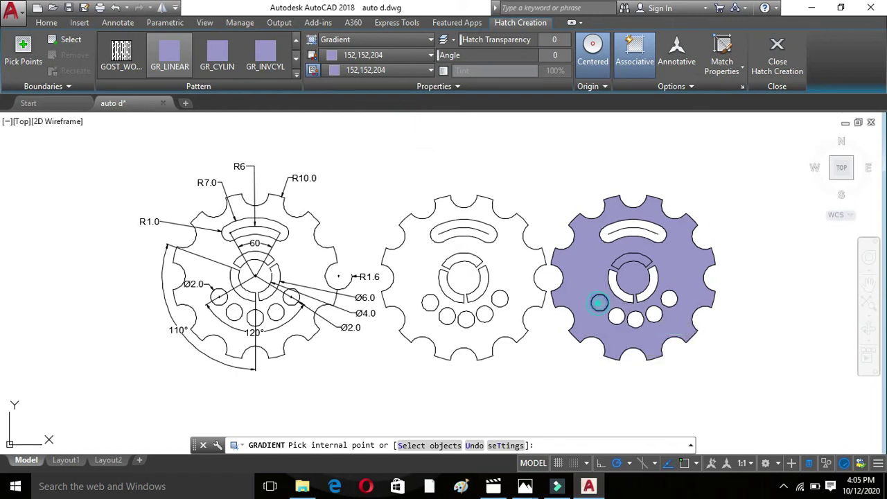
Fill the right gear, its hub area, central ring gap and top-slot area with the gradient
left_click(599, 302)
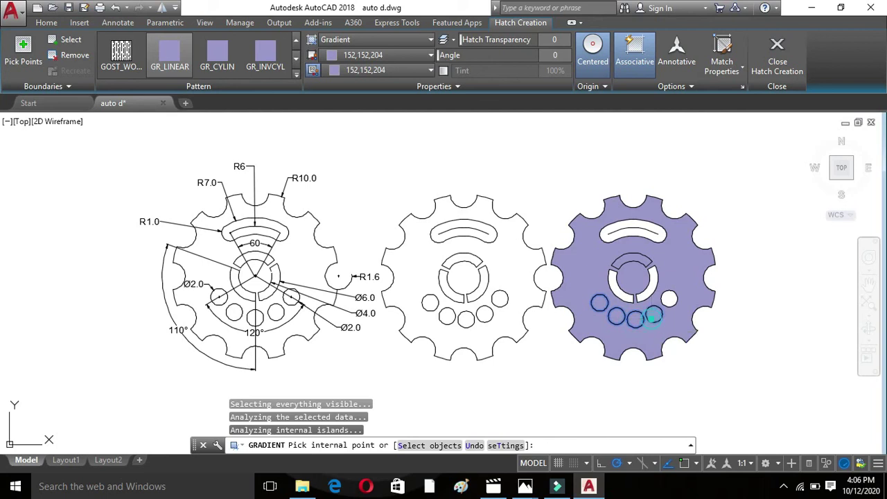
left_click(650, 285)
left_click(616, 285)
left_click(611, 234)
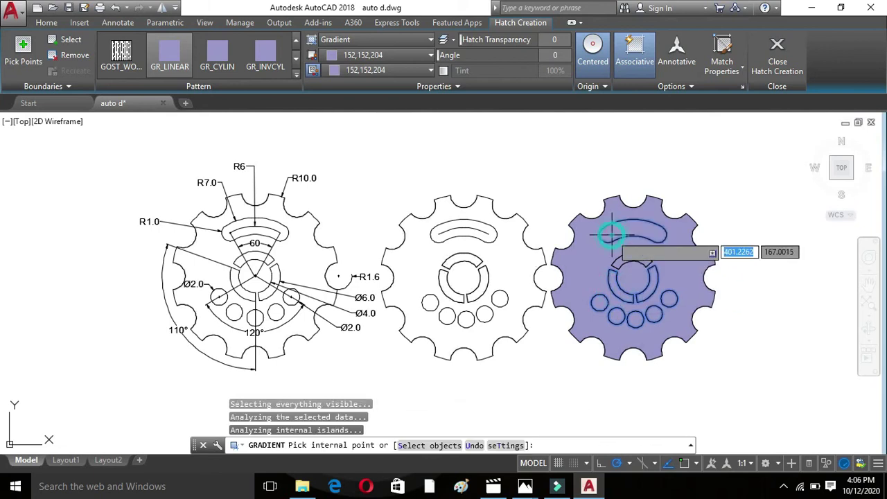
right_click(775, 320)
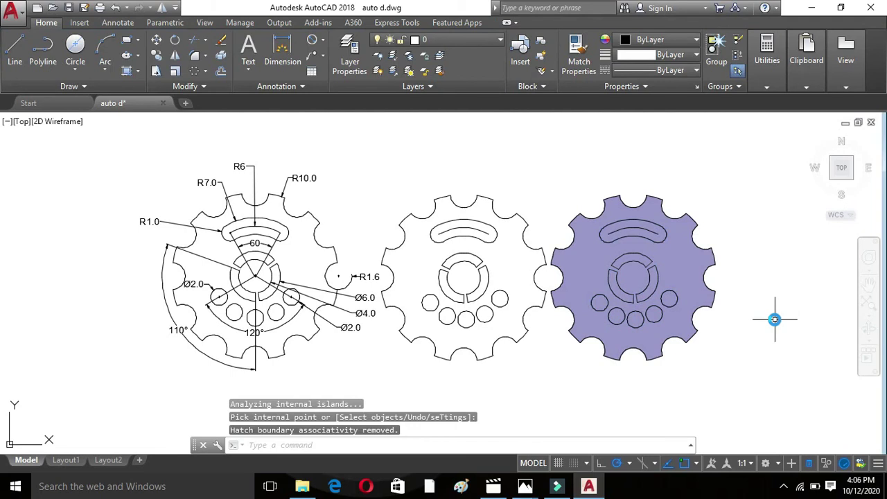
key("Escape")
key("Escape")
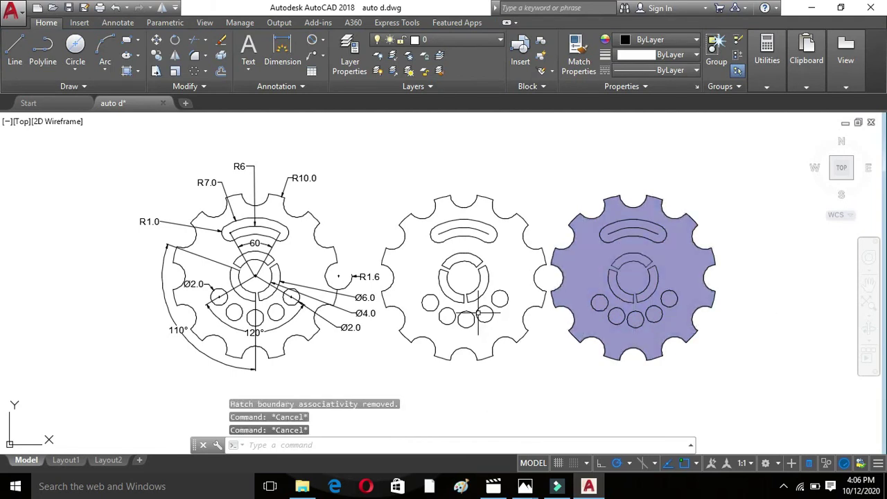
middle_click_drag(426, 325, 459, 312)
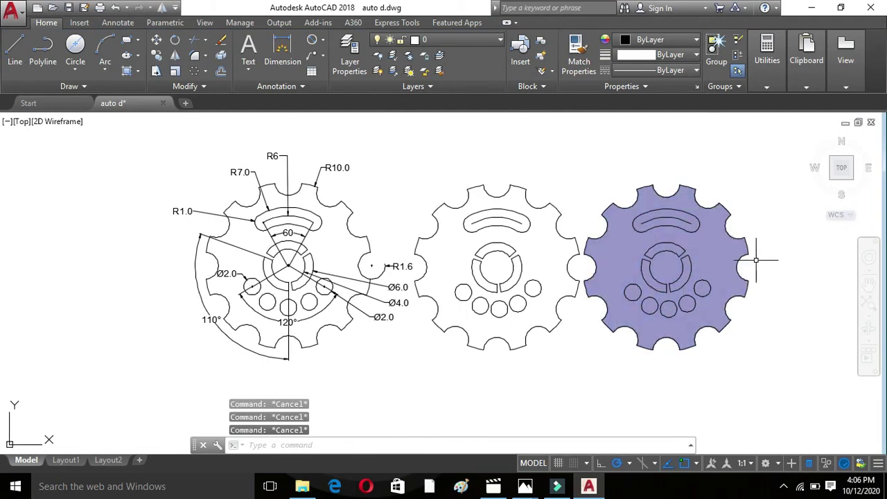
scroll(757, 258, "up", 4)
scroll(757, 258, "down", 2)
mouse_move(753, 261)
middle_mouse_down()
mouse_move(626, 257)
mouse_move(525, 268)
middle_mouse_up()
scroll(519, 270, "up", 2)
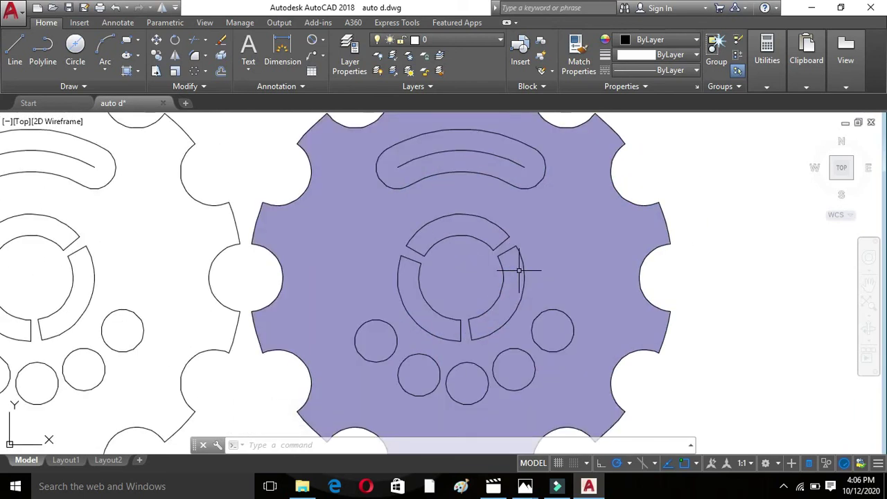
scroll(737, 330, "down", 2)
middle_click_drag(737, 331, 851, 326)
scroll(772, 332, "down", 2)
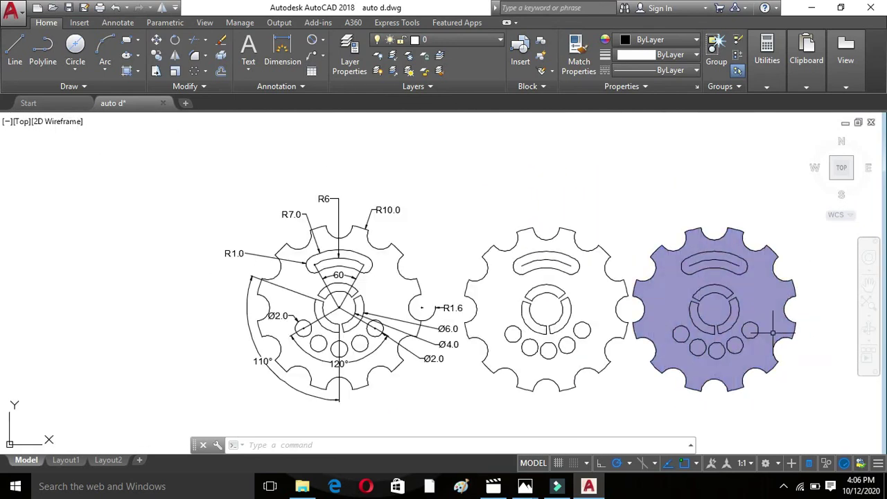
scroll(773, 333, "up", 2)
middle_click_drag(600, 319, 660, 333)
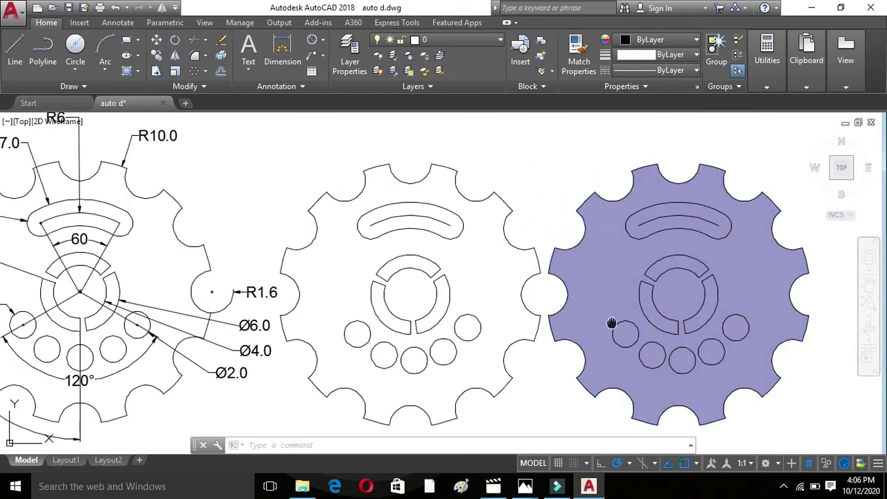